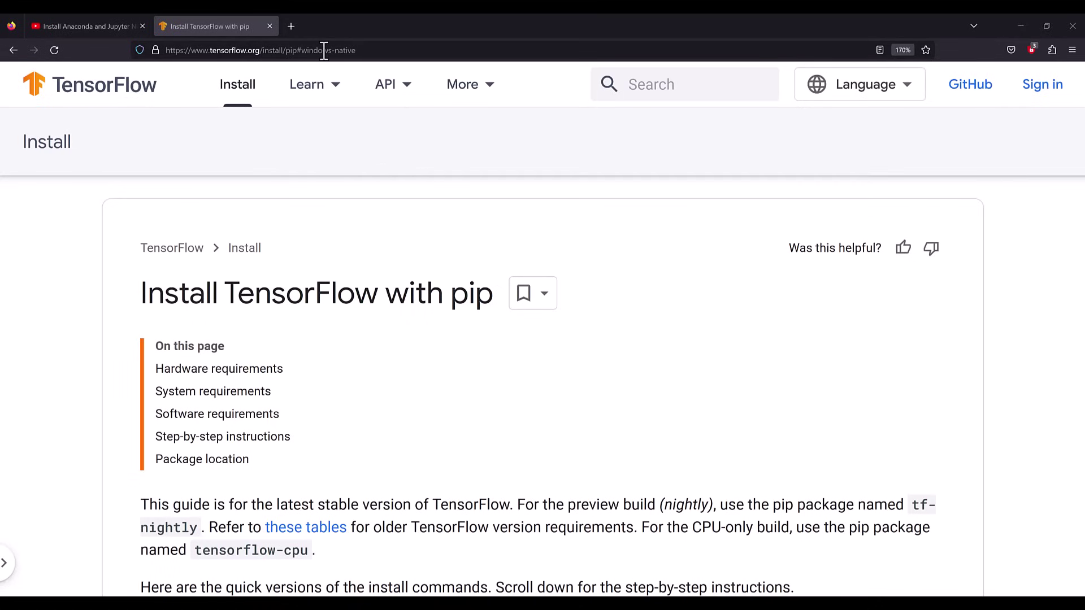
# Search Google for 'intall tensorflow on windows' in a new Firefox tab
pyautogui.click(287, 27)
pyautogui.write('i')
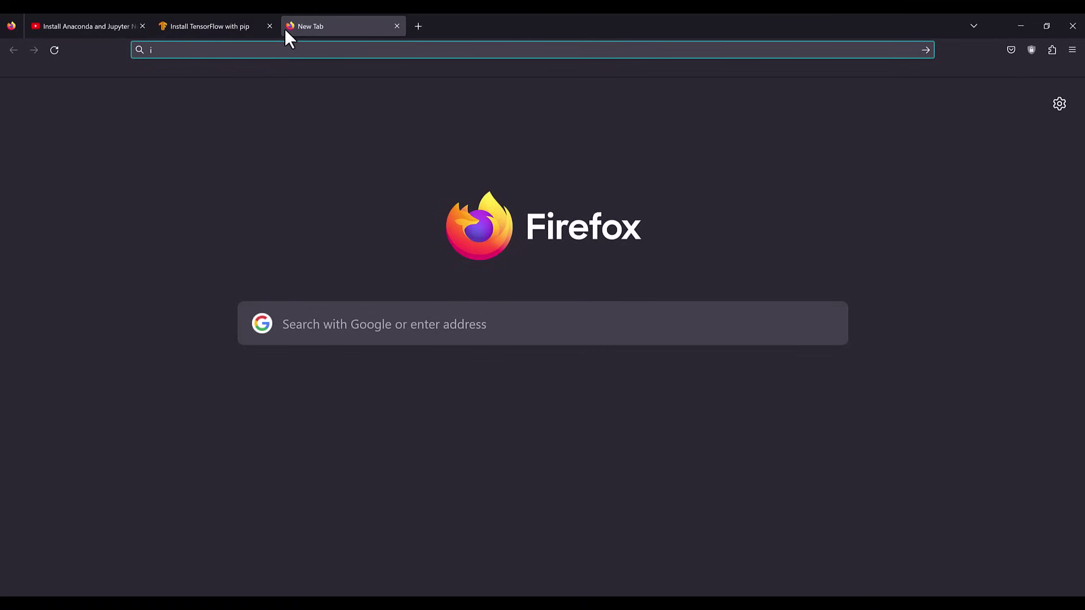
pyautogui.write('ntall tensor')
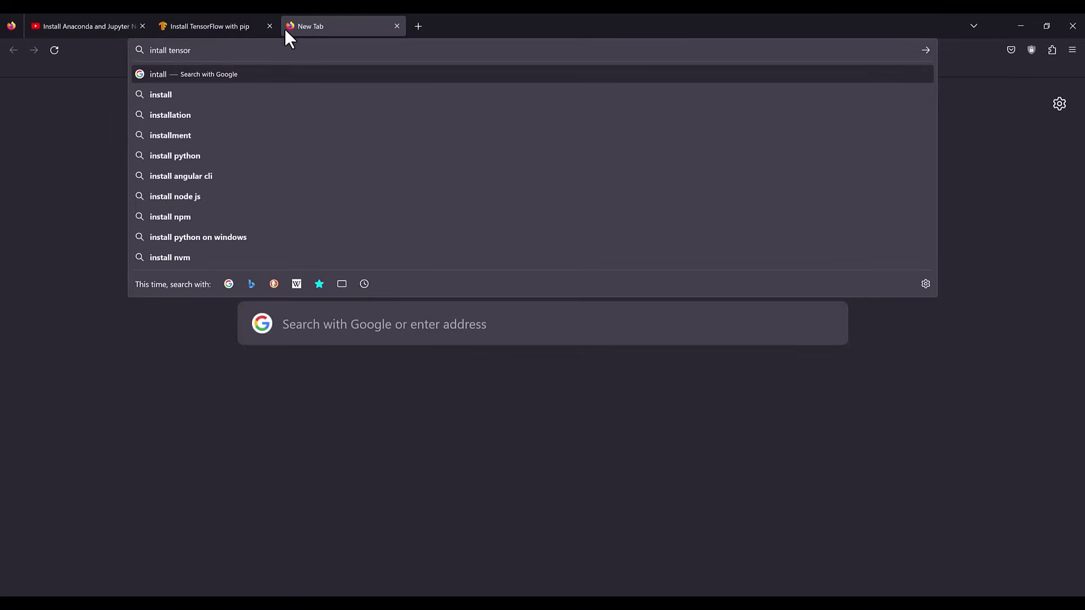
pyautogui.write('flow on windows')
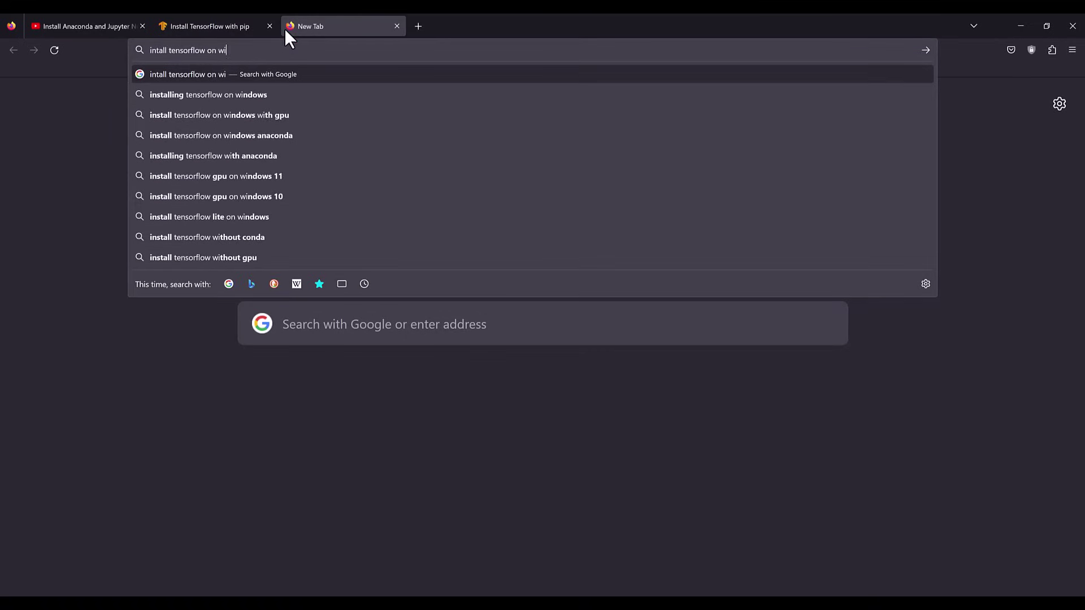
pyautogui.press('Return')
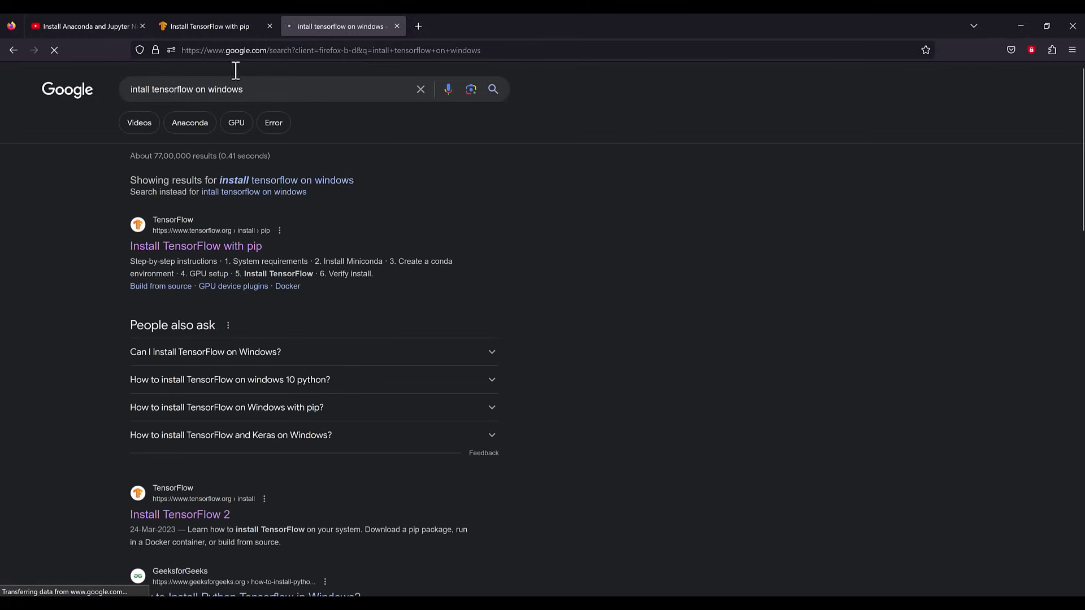
# Open the TensorFlow pip install guide, close the duplicate tab, and show the Windows Native commands
pyautogui.click(180, 257)
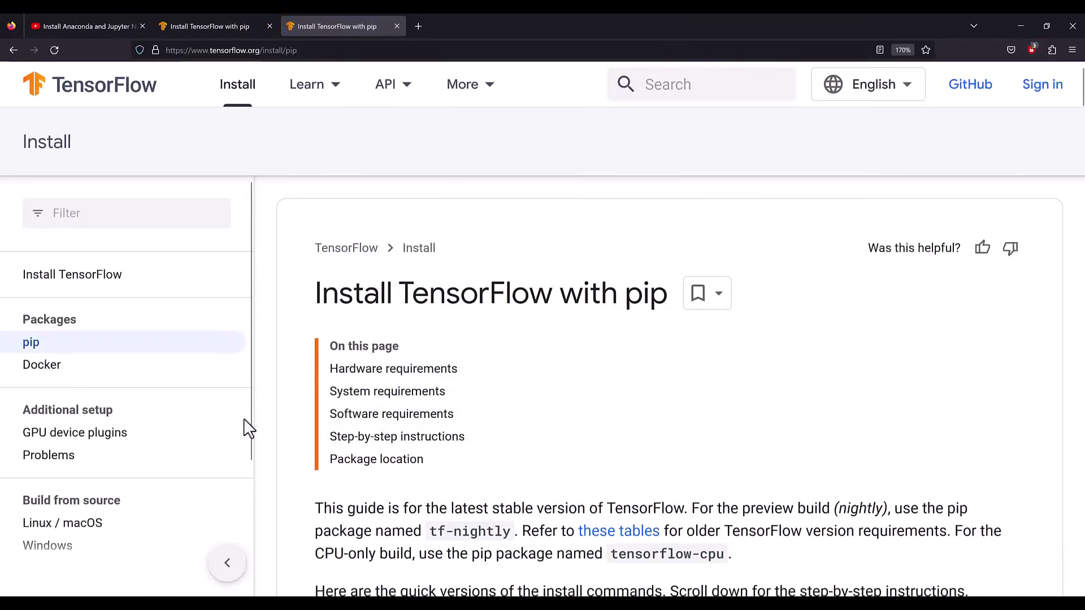
pyautogui.click(227, 565)
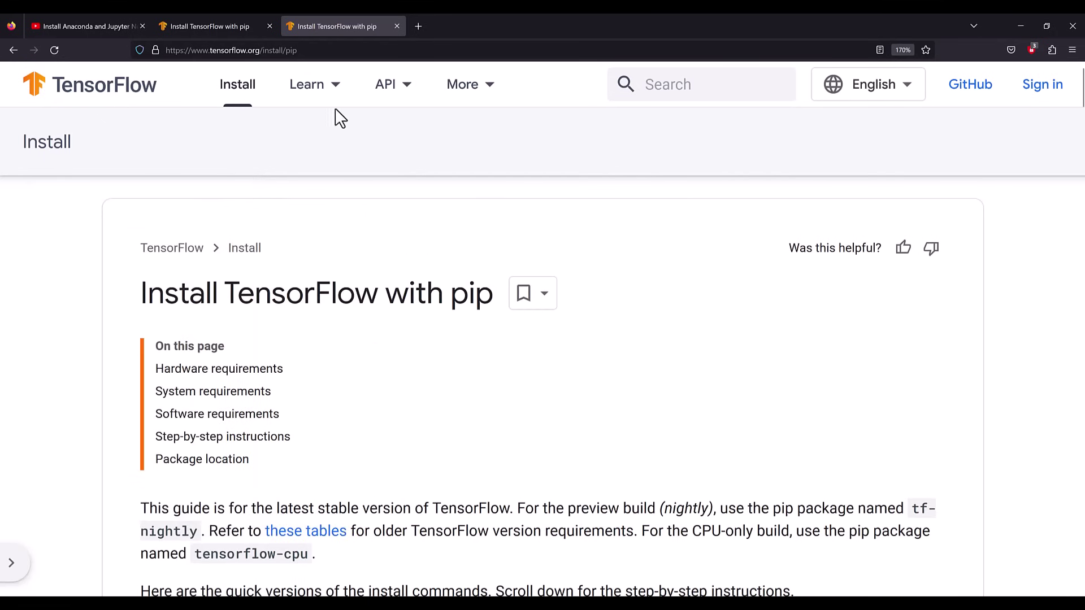
pyautogui.click(270, 26)
pyautogui.scroll(-5, 474, 332)
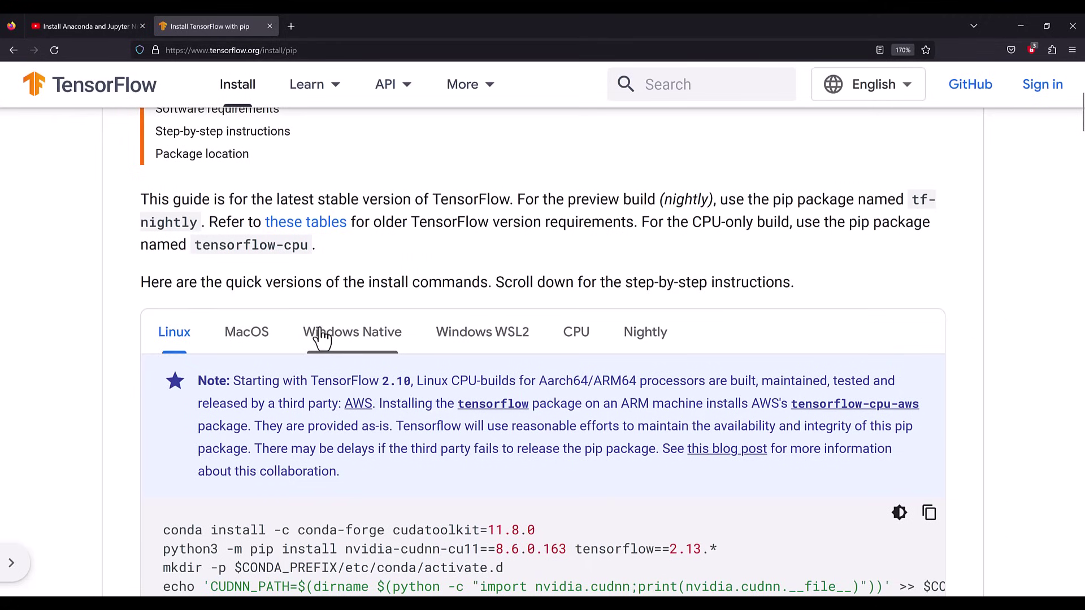
pyautogui.click(348, 343)
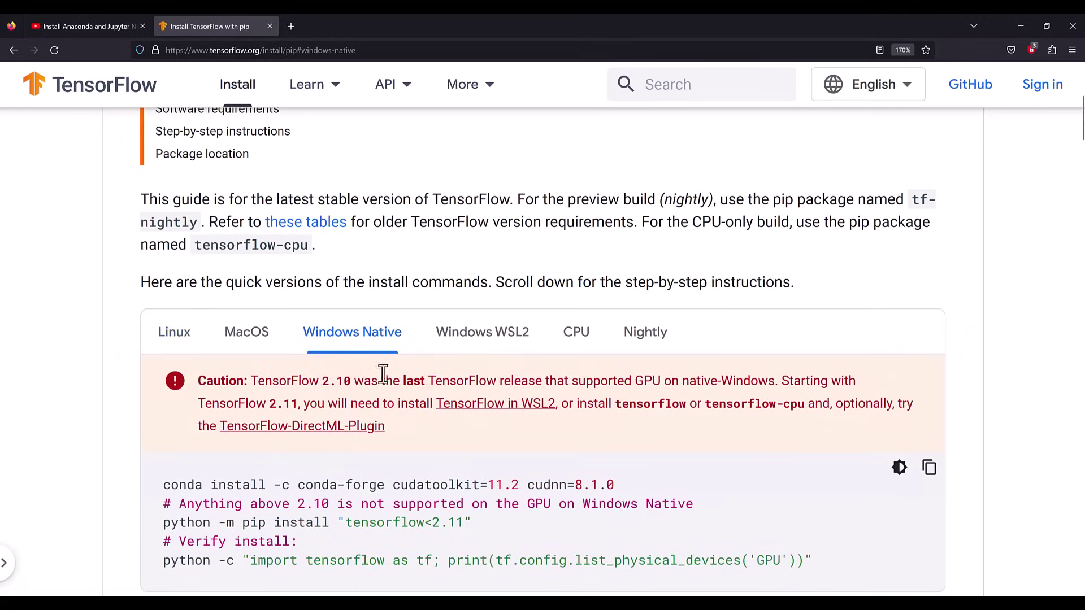
pyautogui.scroll(-2, 388, 282)
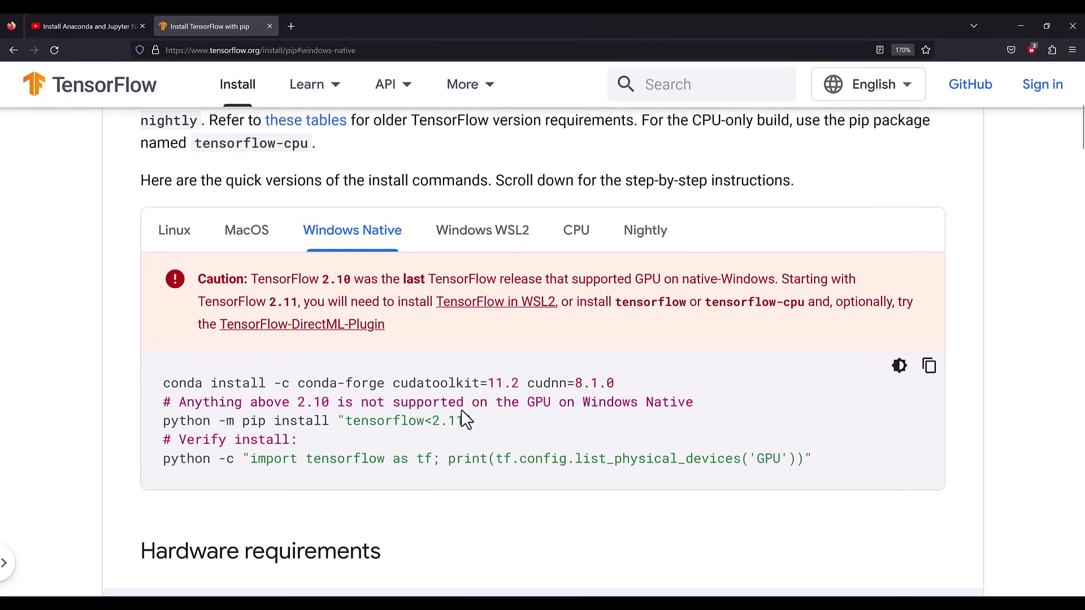
# Select 'tensorflow<2.11' in the Windows Native pip install line
pyautogui.moveTo(463, 421); pyautogui.dragTo(350, 422)
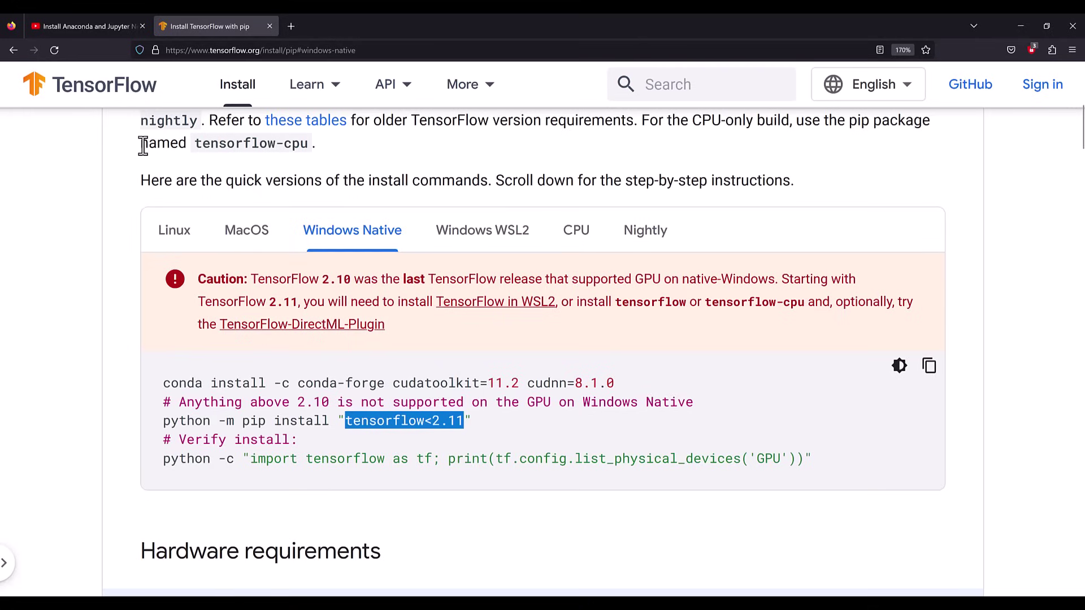
pyautogui.click(83, 26)
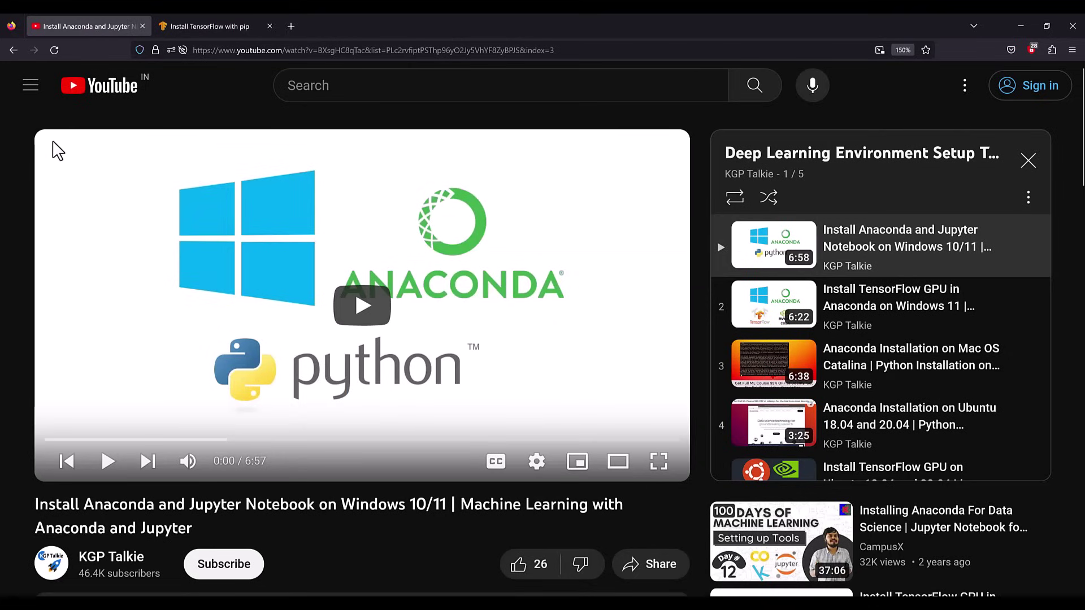
pyautogui.click(313, 50)
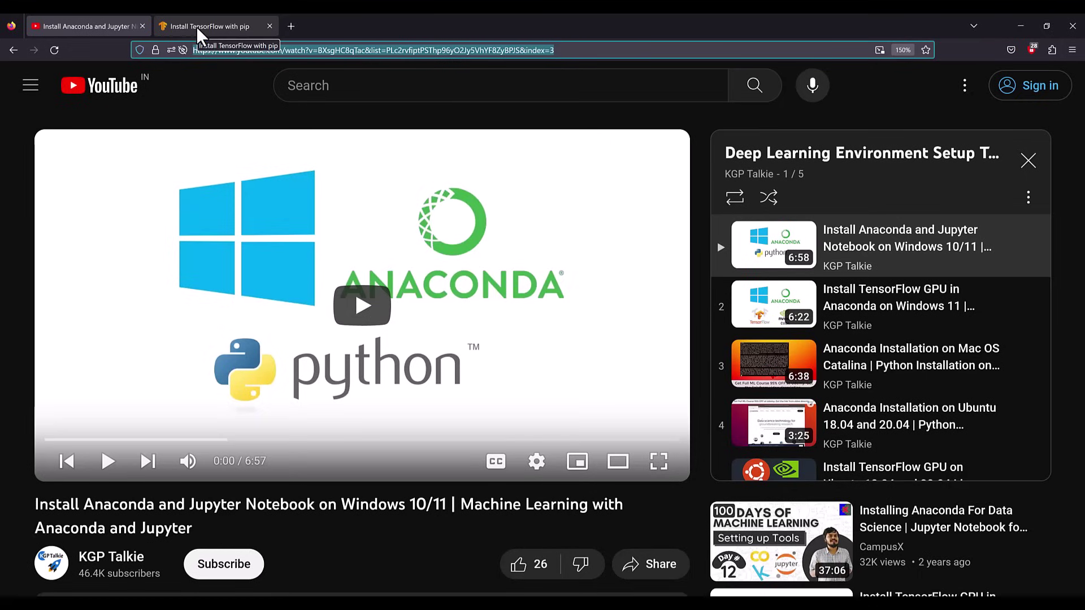
pyautogui.click(214, 23)
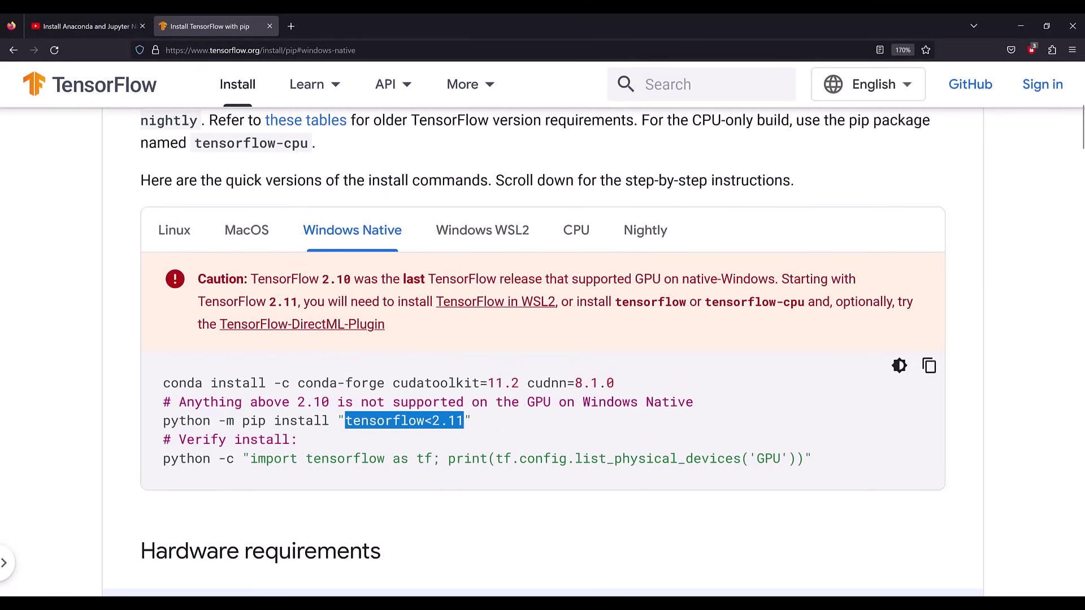
pyautogui.hotkey('alt', 'Tab')
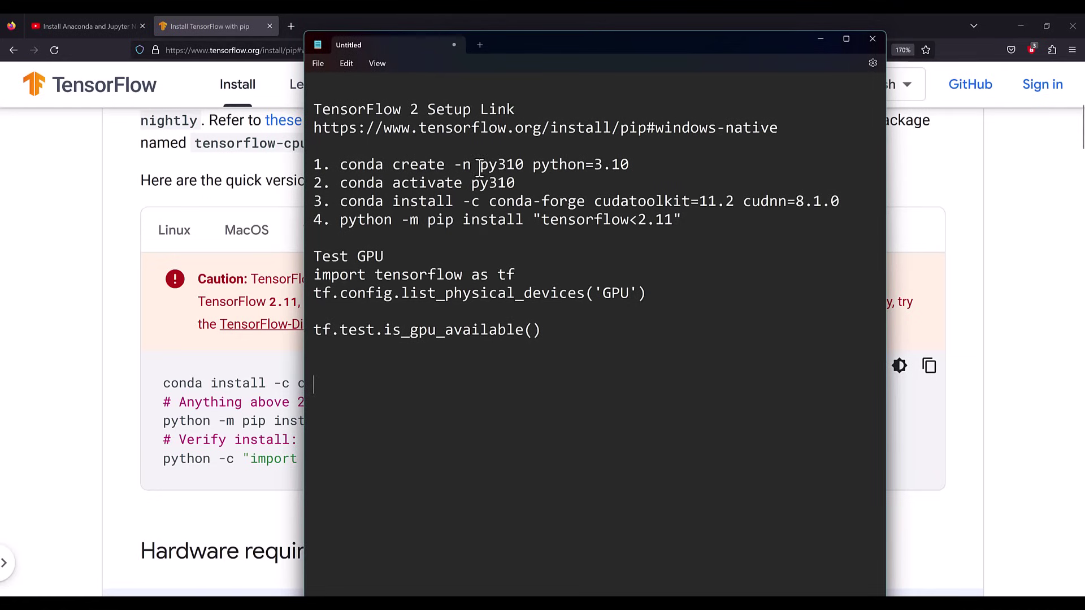
# Copy the line-1 command 'conda create -n py310 python=3.10' from the Notepad notes
pyautogui.moveTo(480, 166); pyautogui.dragTo(522, 167)
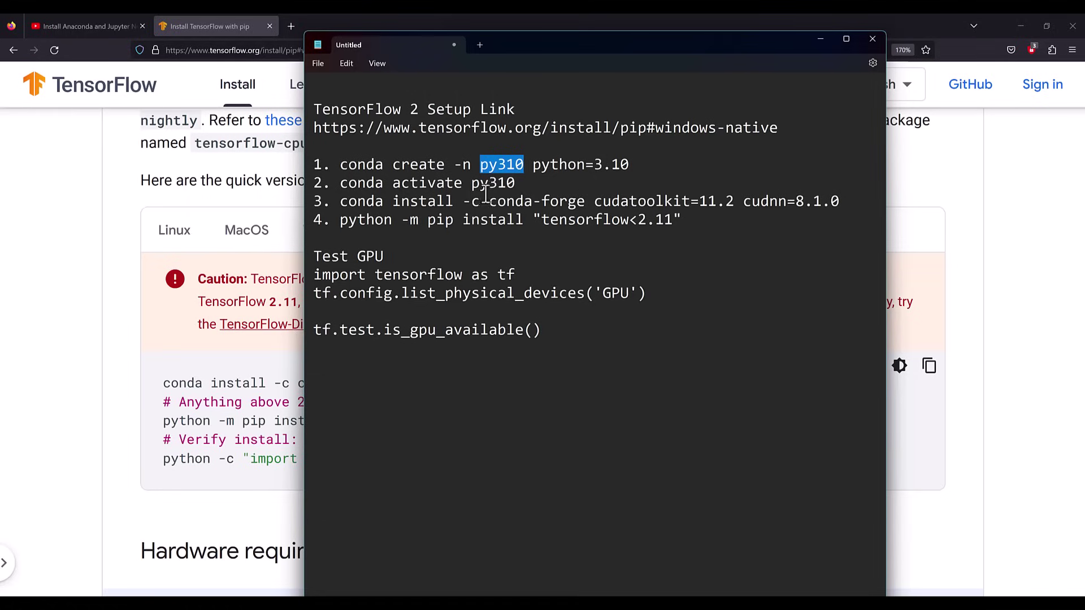
pyautogui.click(619, 192)
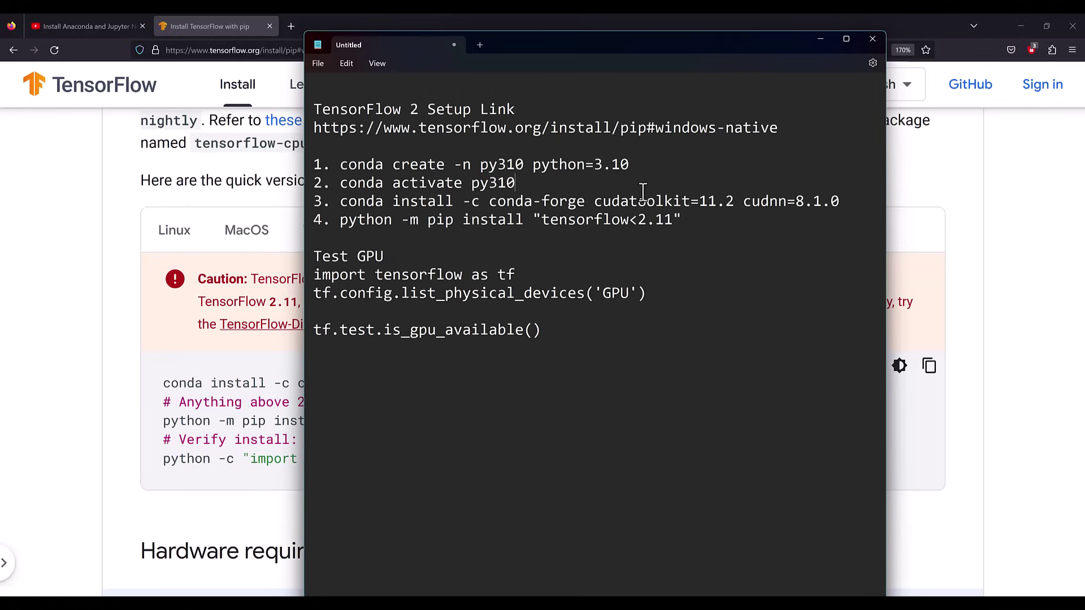
pyautogui.moveTo(721, 219); pyautogui.dragTo(608, 220)
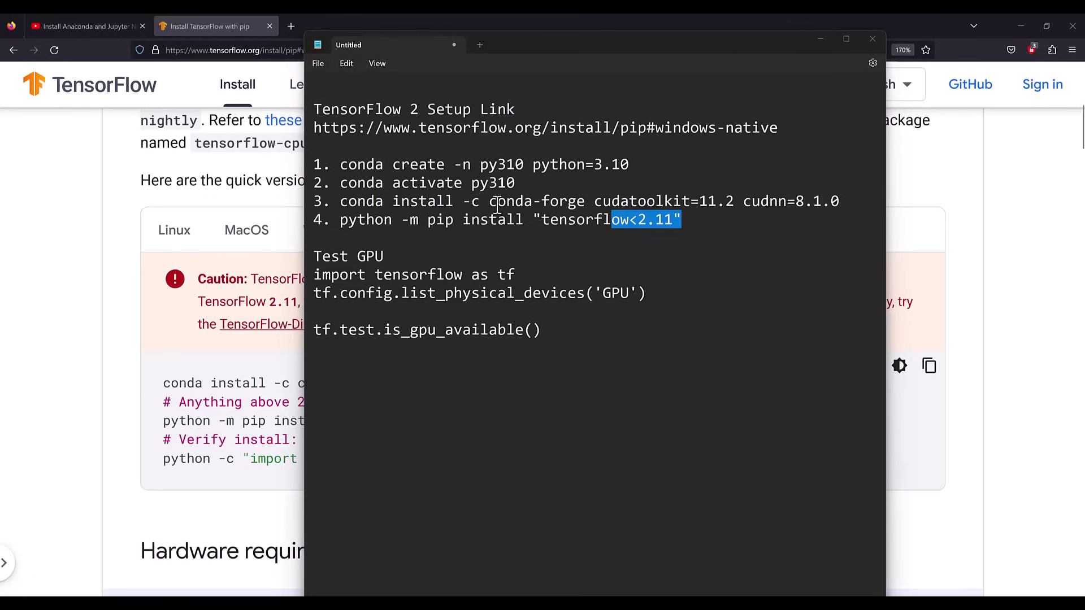
pyautogui.moveTo(631, 164); pyautogui.dragTo(337, 166)
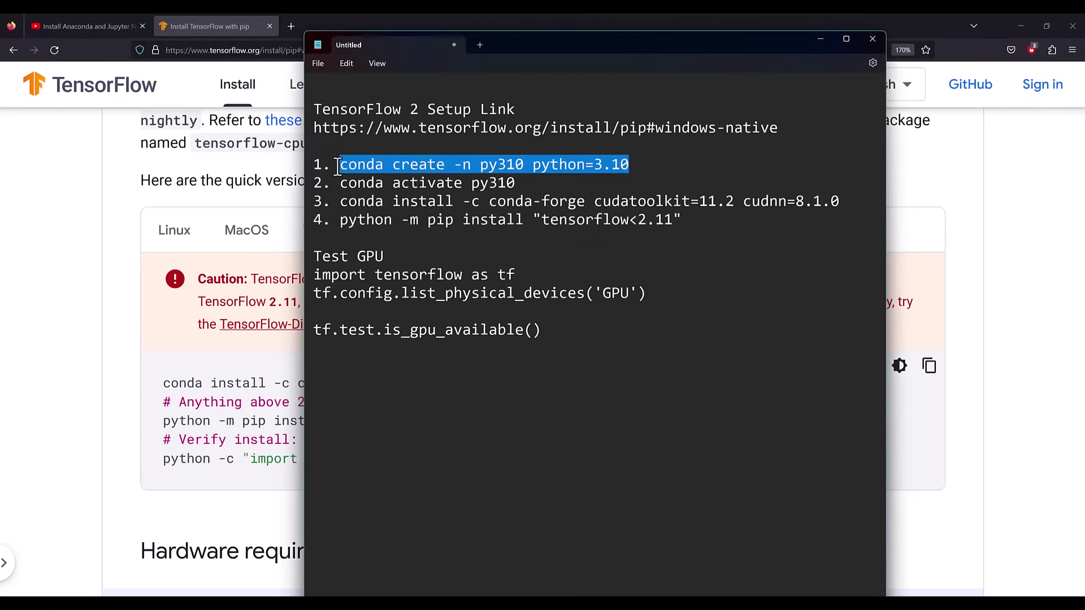
pyautogui.rightClick(367, 165)
pyautogui.click(414, 226)
# Launch Anaconda Prompt from Windows search, reposition it, and paste the conda create command
pyautogui.press('super+s')
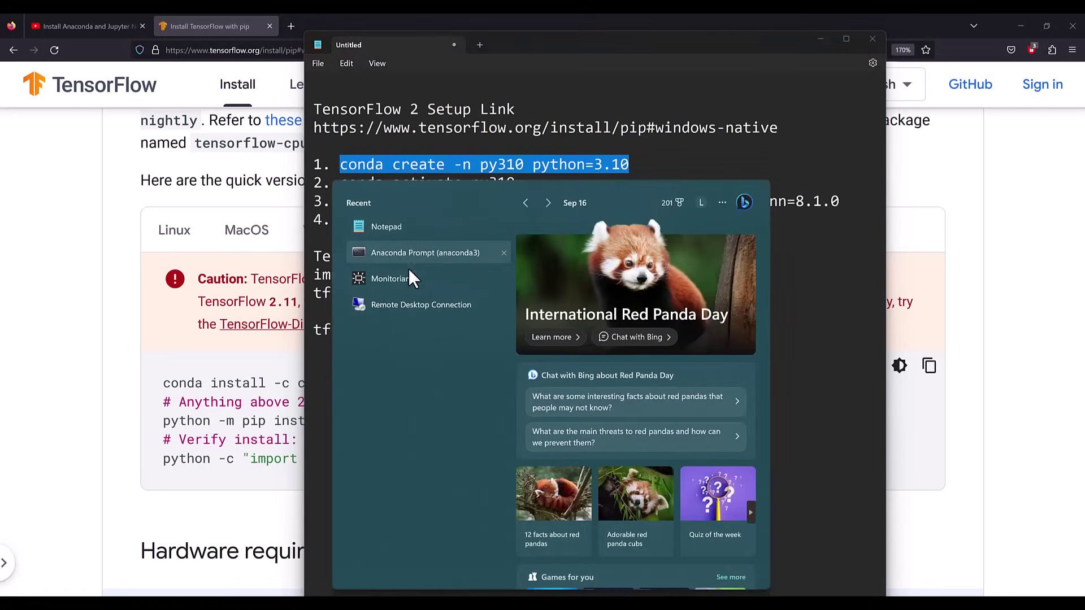
pyautogui.write('anaconda')
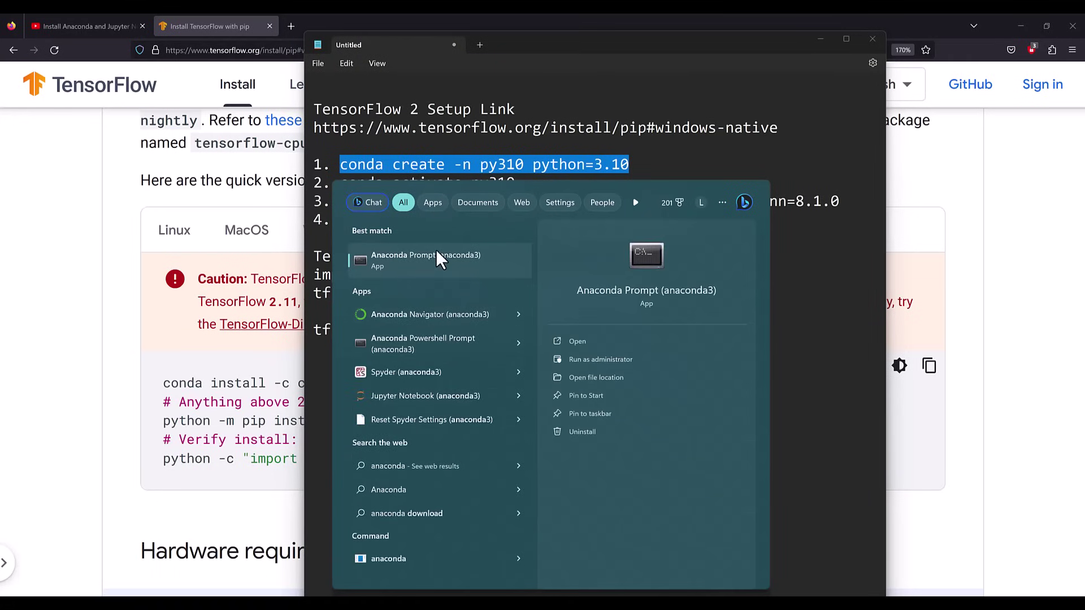
pyautogui.click(430, 252)
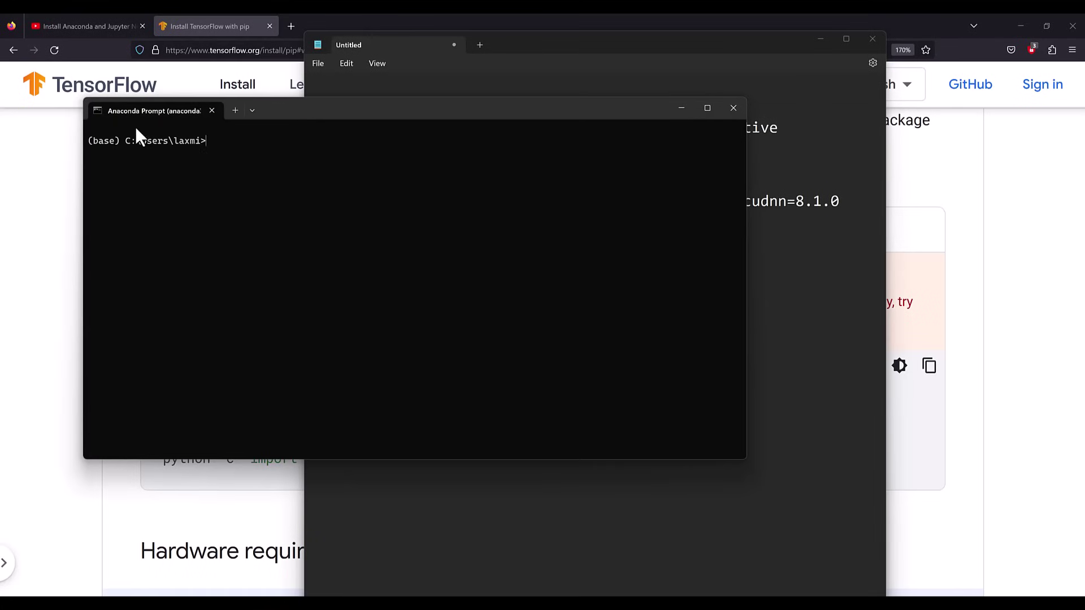
pyautogui.moveTo(302, 110); pyautogui.dragTo(508, 125)
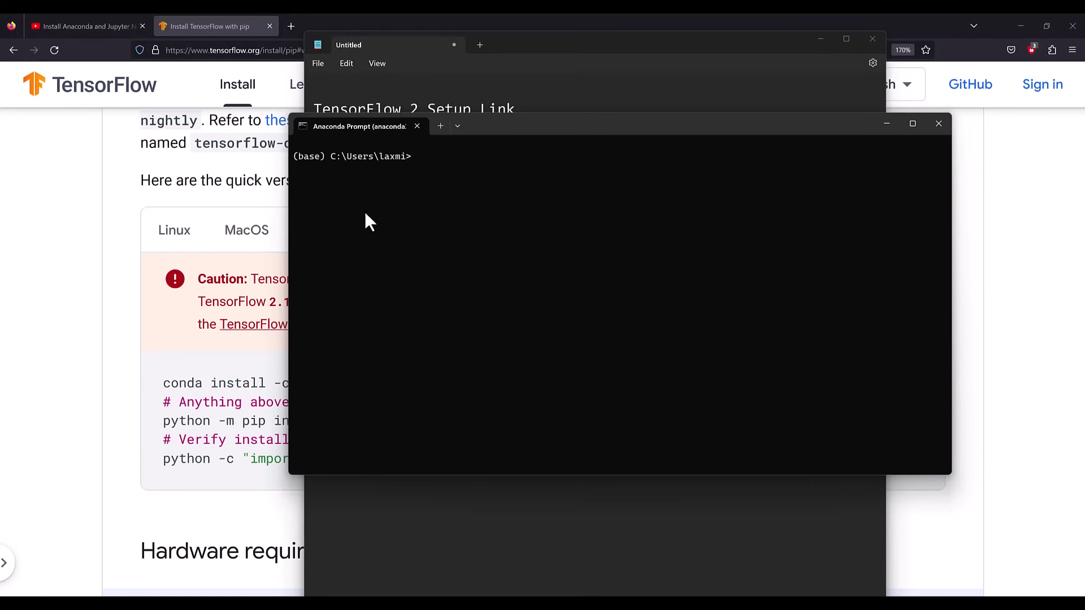
pyautogui.moveTo(555, 122); pyautogui.dragTo(549, 184)
pyautogui.hotkey('ctrl', 'v')
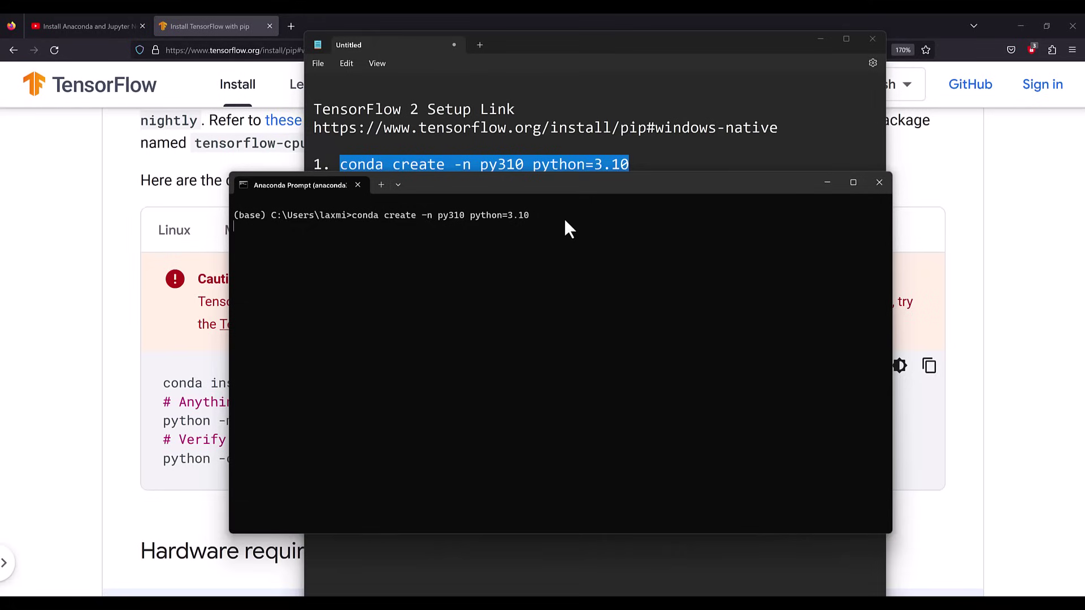
# Run the conda create command and answer y to install the py310 packages
pyautogui.press('Return')
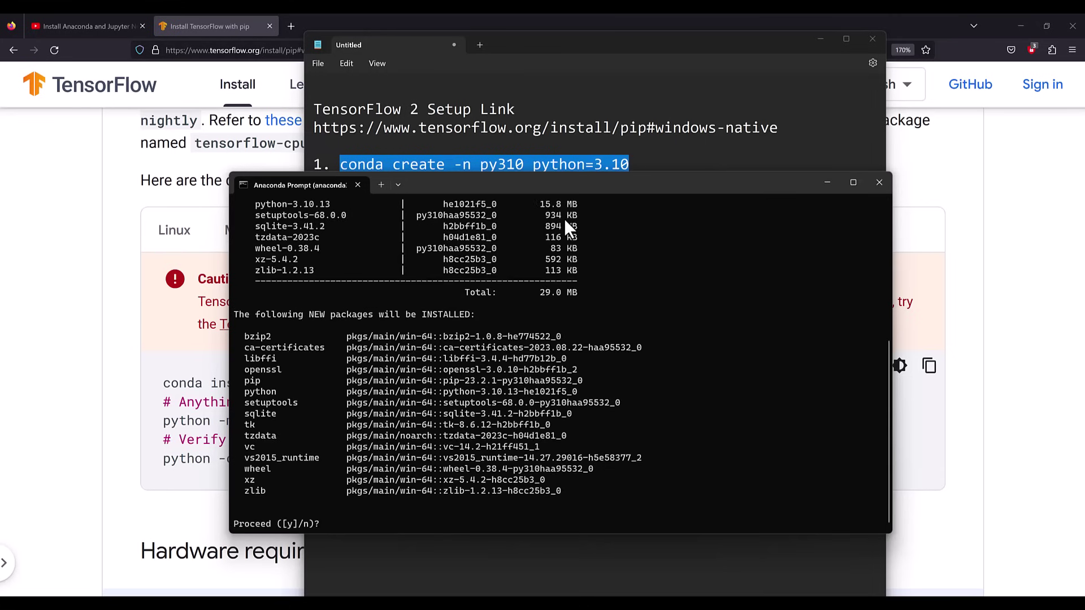
pyautogui.write('y')
pyautogui.press('Return')
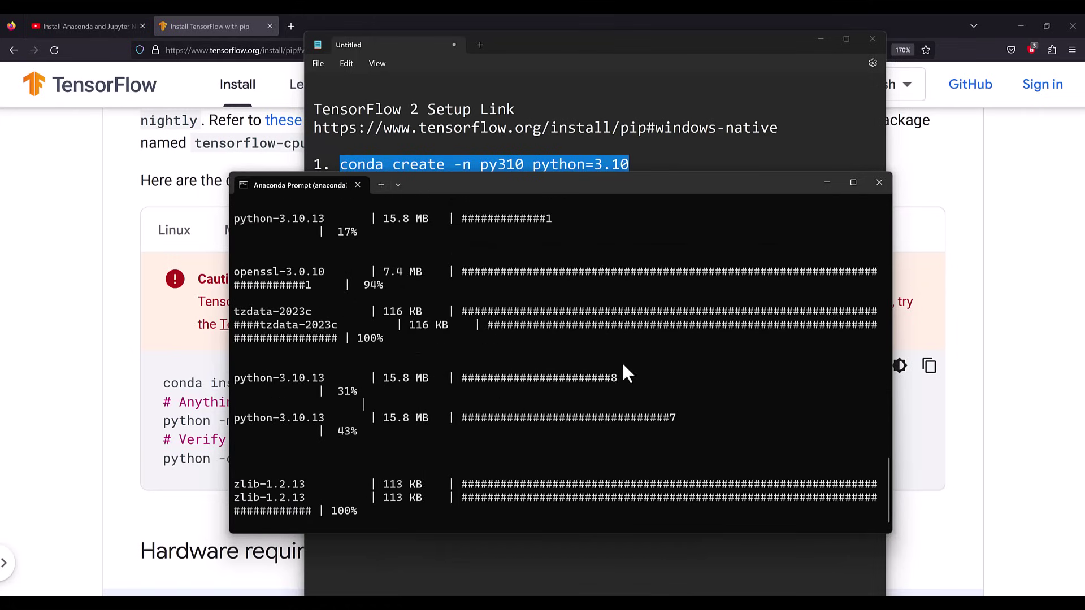
# Enlarge the Anaconda Prompt window and select the 'conda activate py310' hint
pyautogui.click(903, 264)
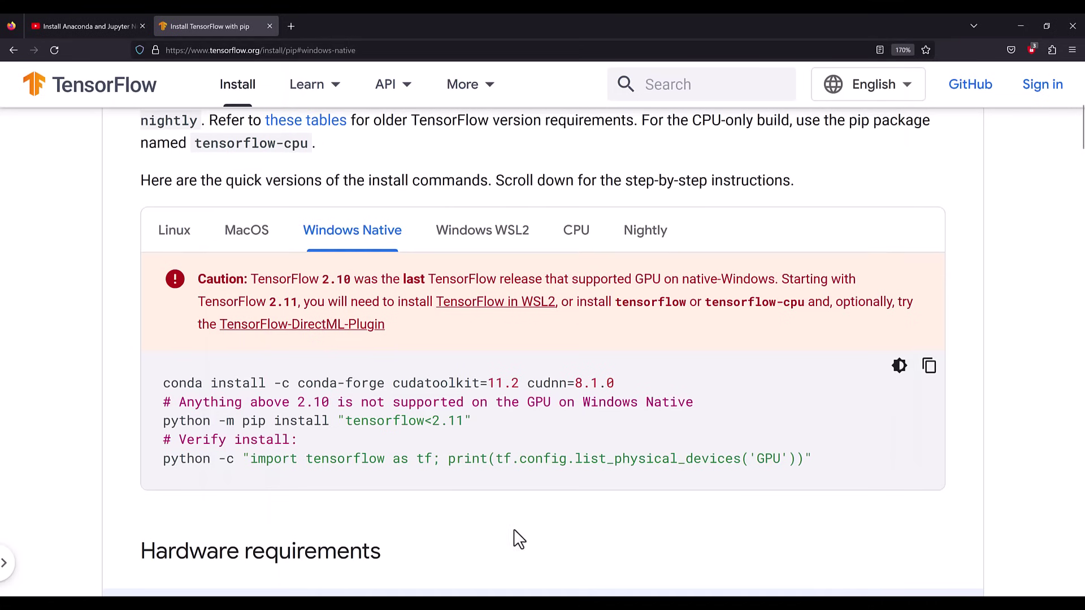
pyautogui.moveTo(502, 582)
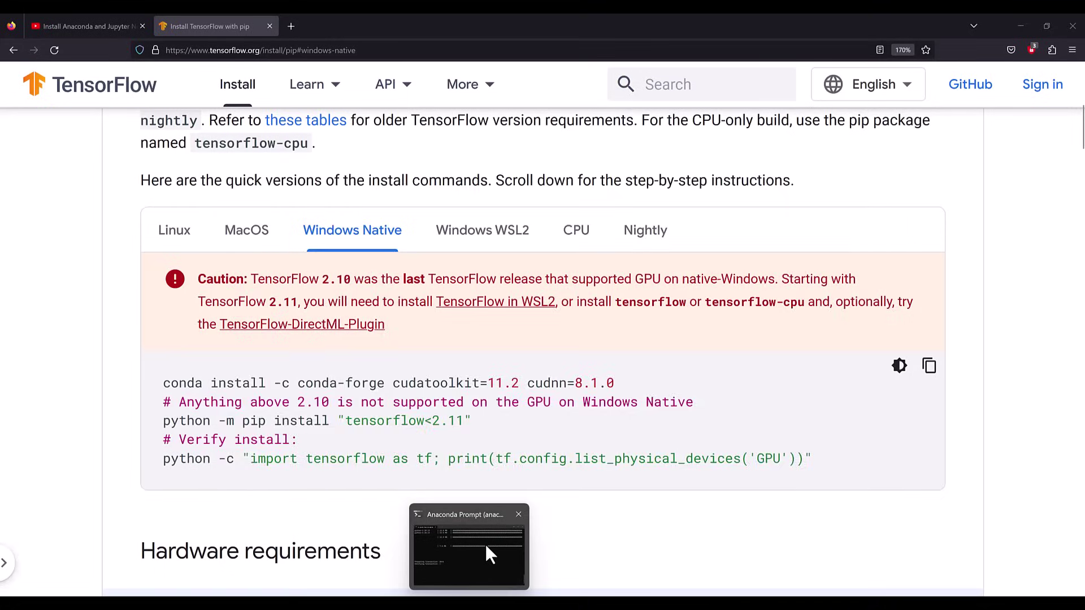
pyautogui.click(484, 543)
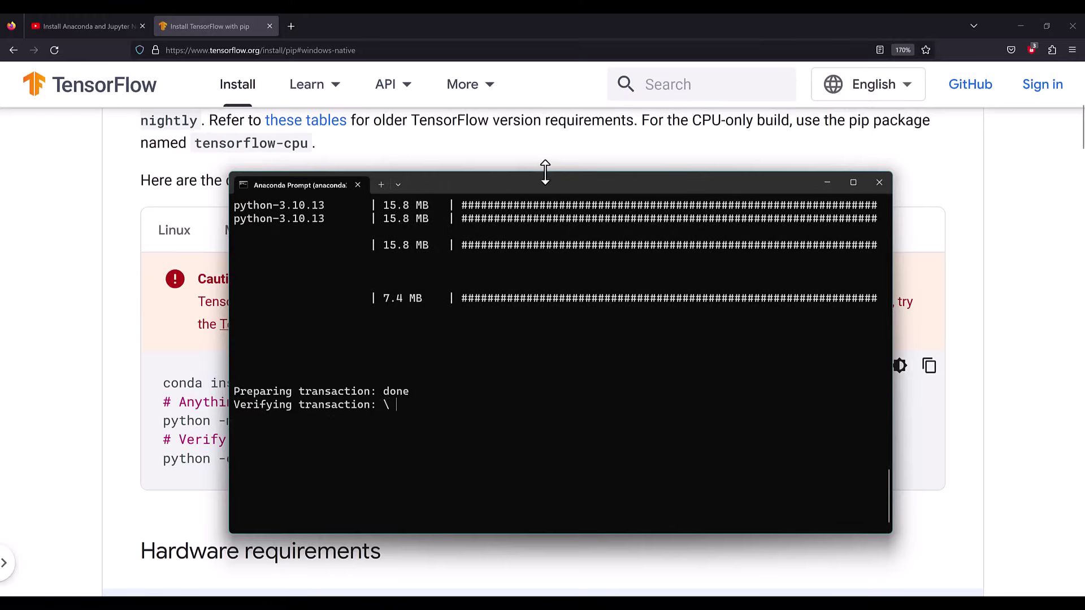
pyautogui.moveTo(230, 303); pyautogui.dragTo(116, 305)
pyautogui.moveTo(317, 172); pyautogui.dragTo(325, 80)
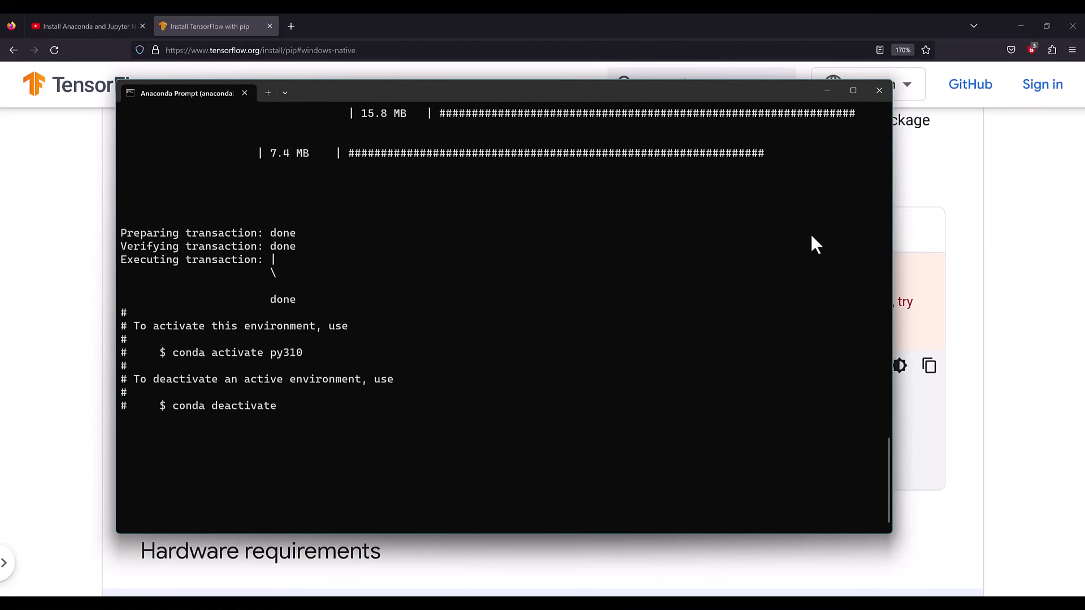
pyautogui.moveTo(896, 271); pyautogui.dragTo(983, 272)
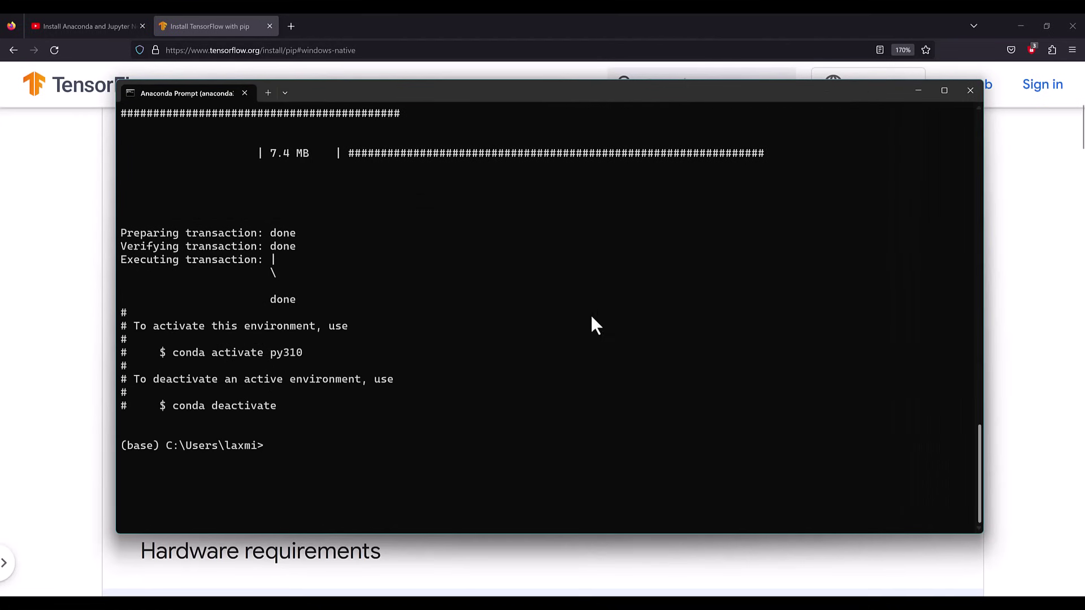
pyautogui.scroll(10, 434, 361)
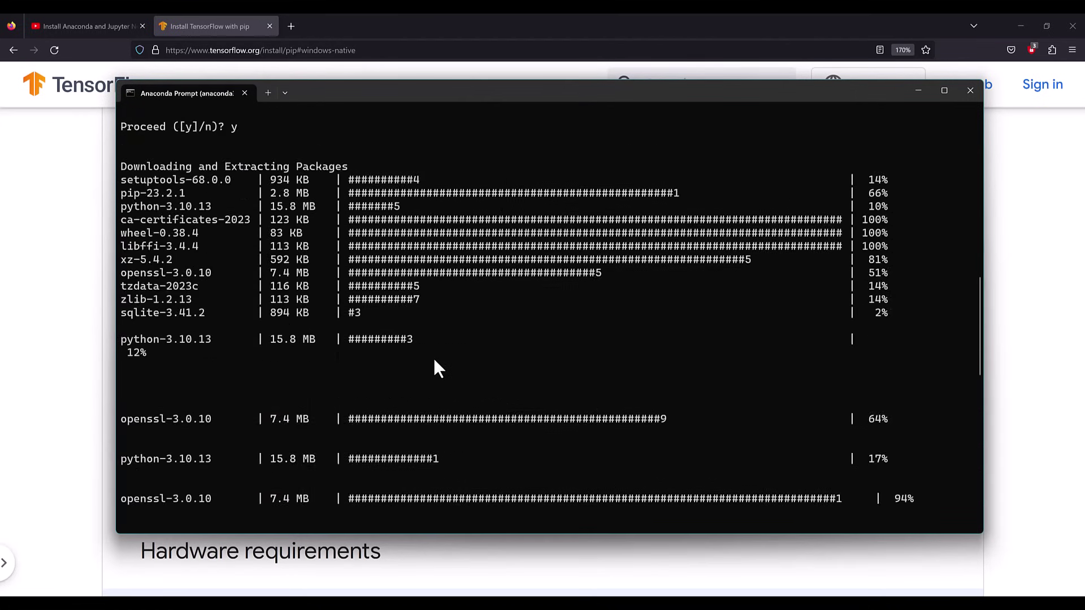
pyautogui.scroll(-10, 435, 360)
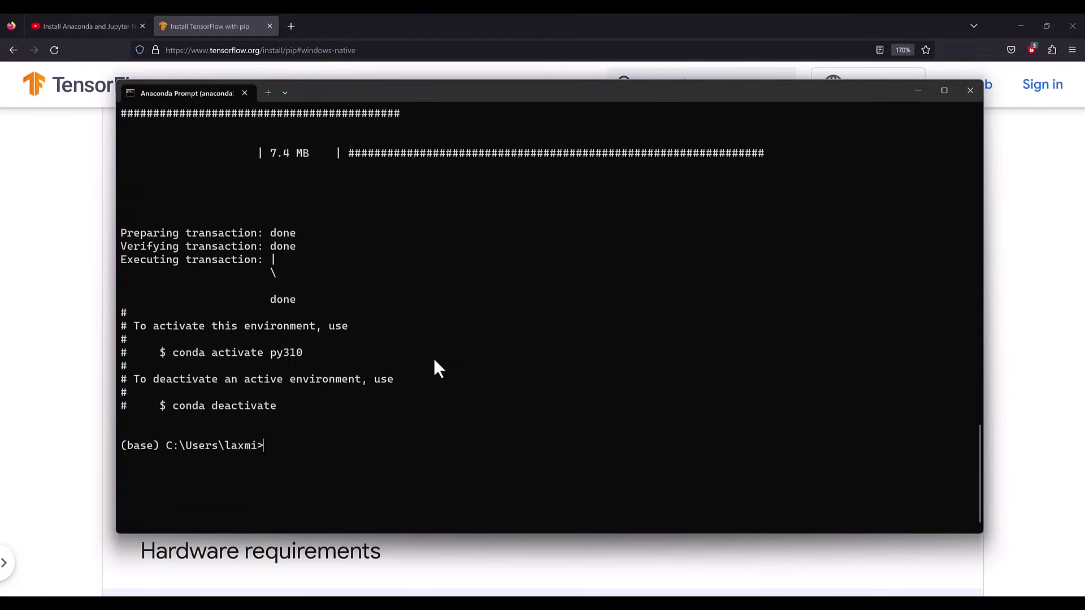
pyautogui.moveTo(174, 351); pyautogui.dragTo(300, 354)
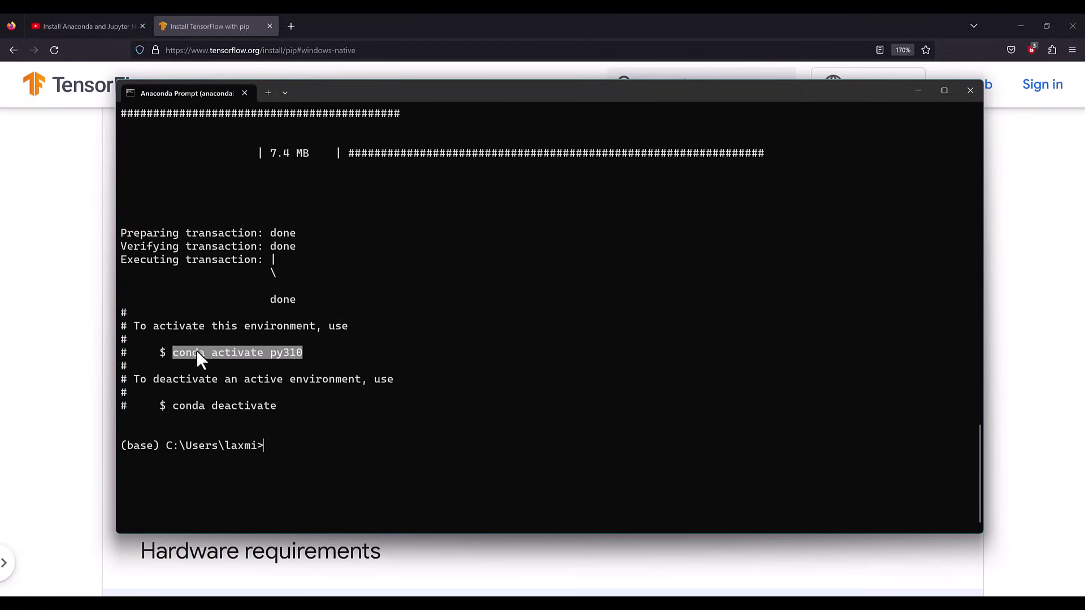
# Run 'conda activate py310' from the copied hint, then return to the Notepad notes
pyautogui.hotkey('ctrl', 'c')
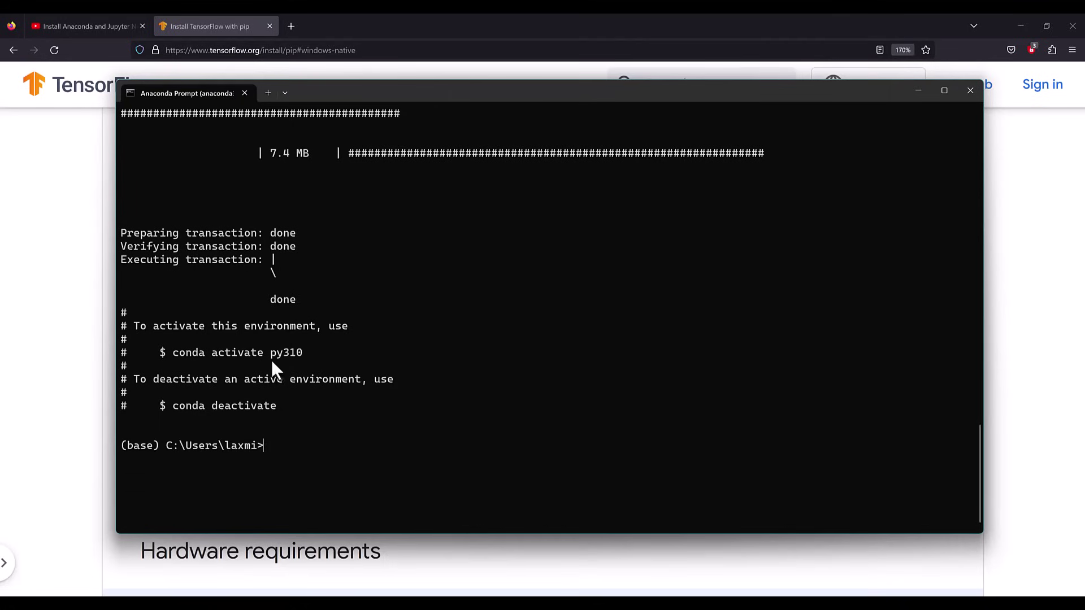
pyautogui.hotkey('ctrl', 'v')
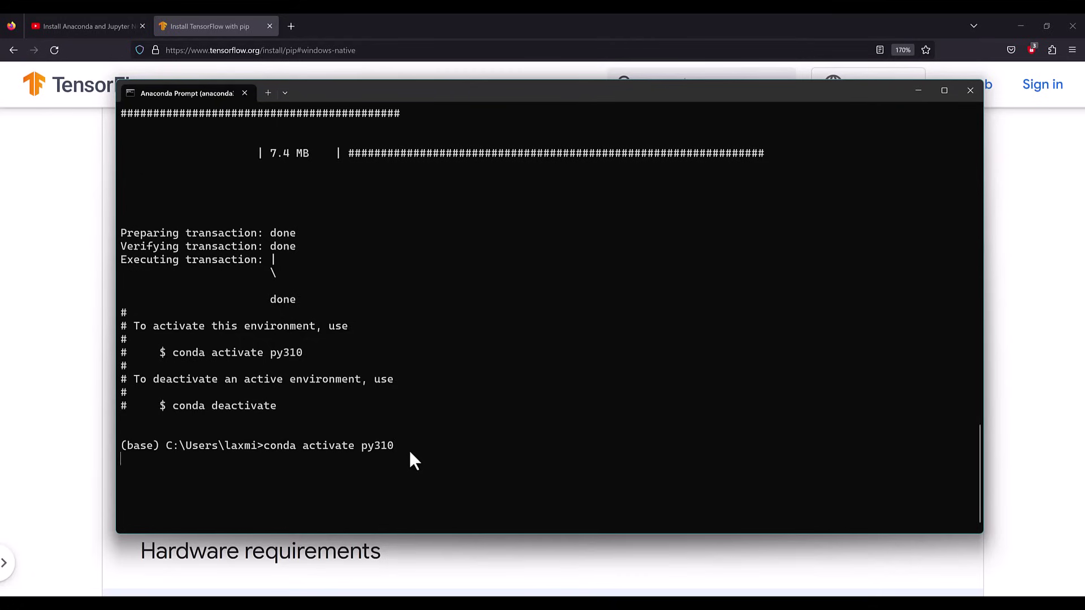
pyautogui.press('Return')
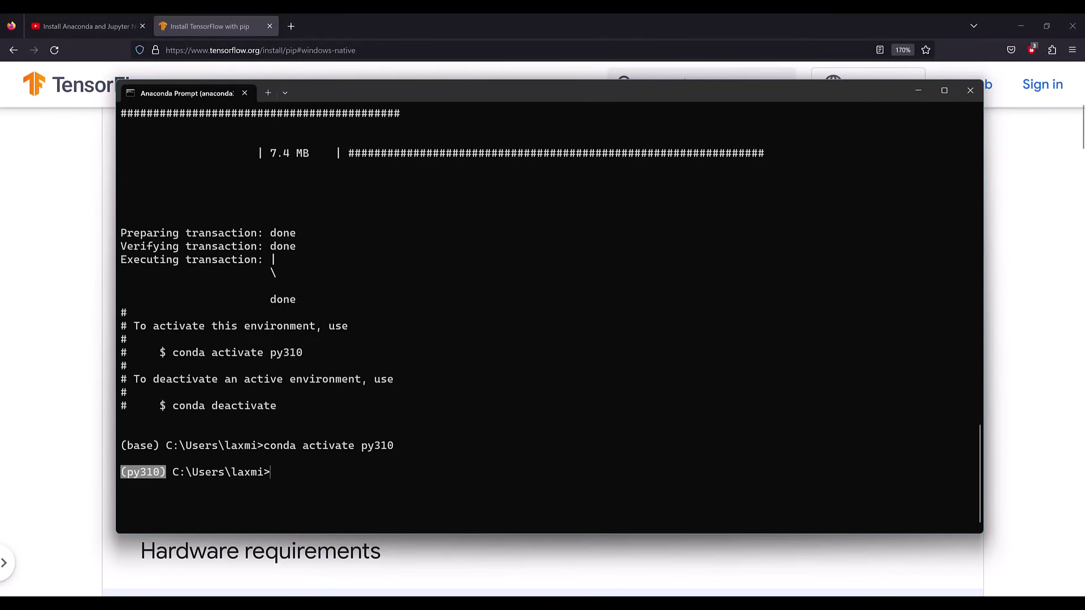
pyautogui.click(718, 603)
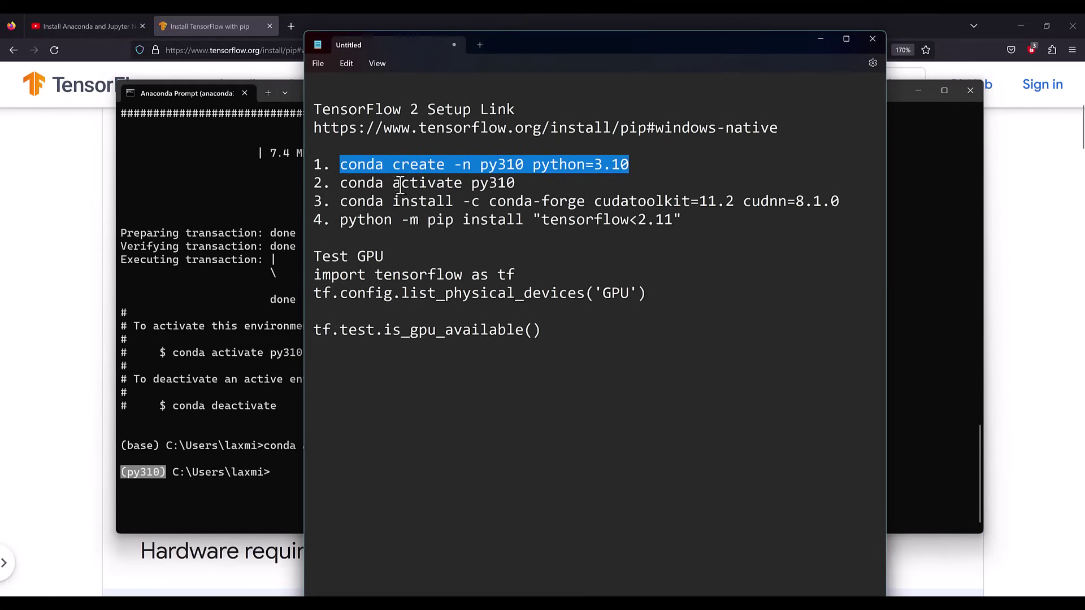
# Paste and run the conda-forge cudatoolkit=11.2 cudnn=8.1.0 install command from line 3
pyautogui.click(379, 184)
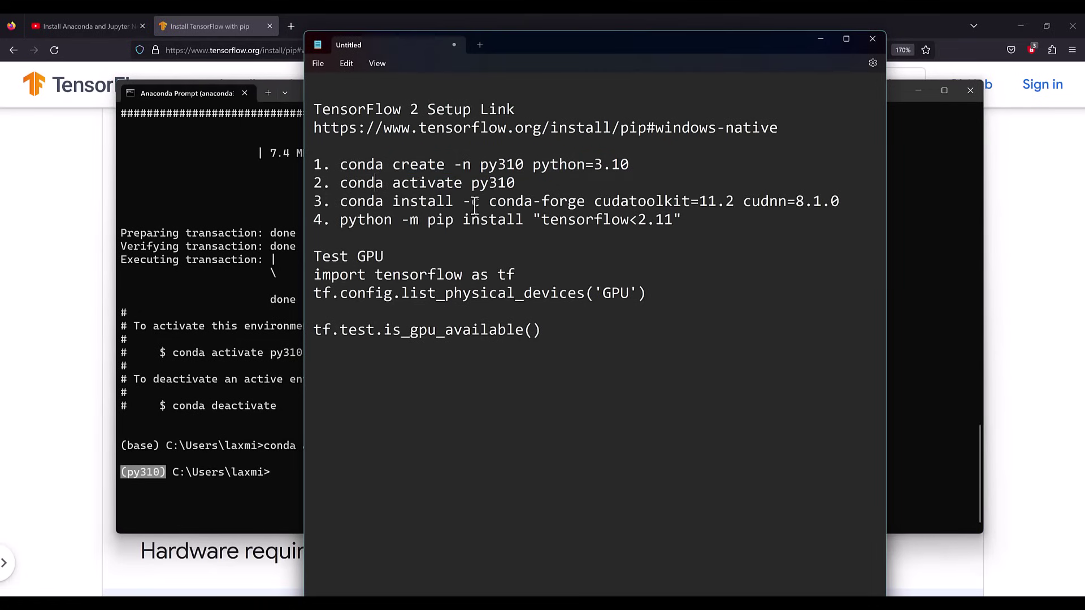
pyautogui.moveTo(601, 203); pyautogui.dragTo(339, 207)
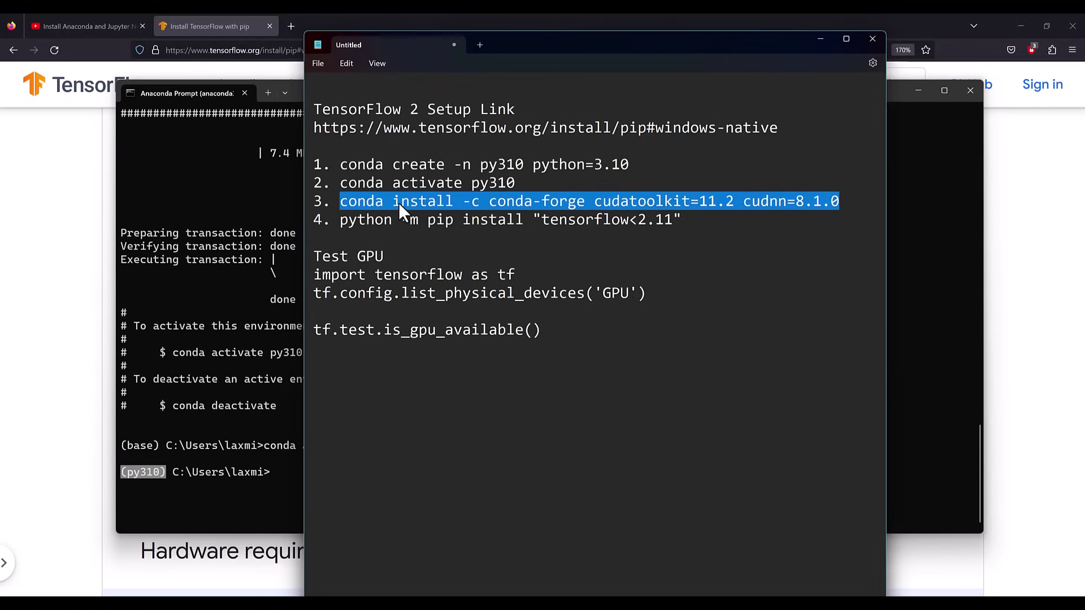
pyautogui.click(259, 489)
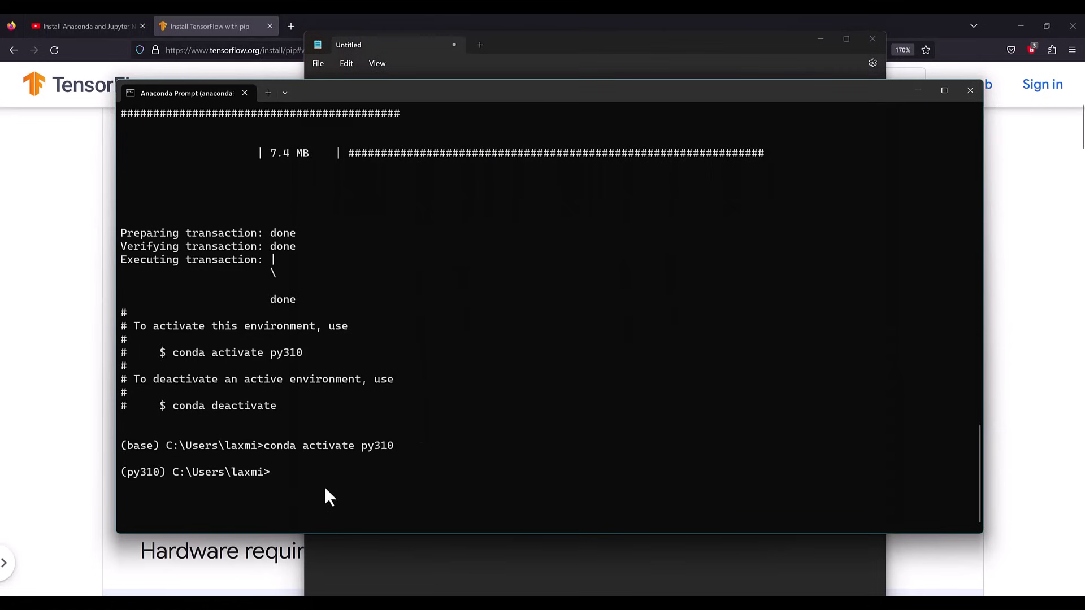
pyautogui.hotkey('ctrl', 'v')
pyautogui.press('Return')
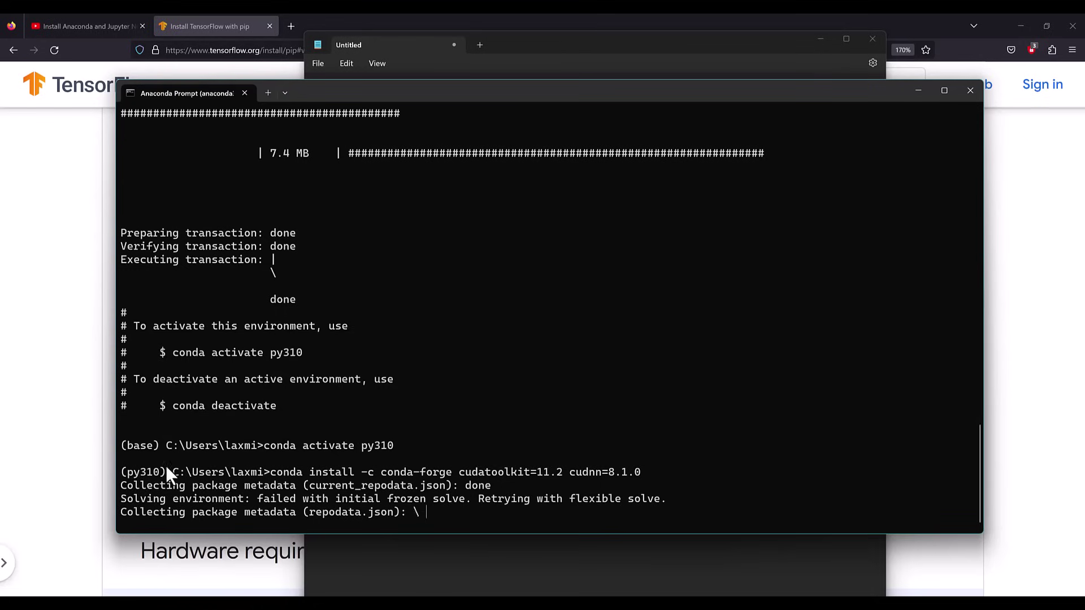
# Confirm the cudatoolkit and cuDNN installation, then switch back to the notes
pyautogui.moveTo(165, 472); pyautogui.dragTo(121, 475)
pyautogui.click(172, 354)
pyautogui.moveTo(172, 354); pyautogui.dragTo(217, 351)
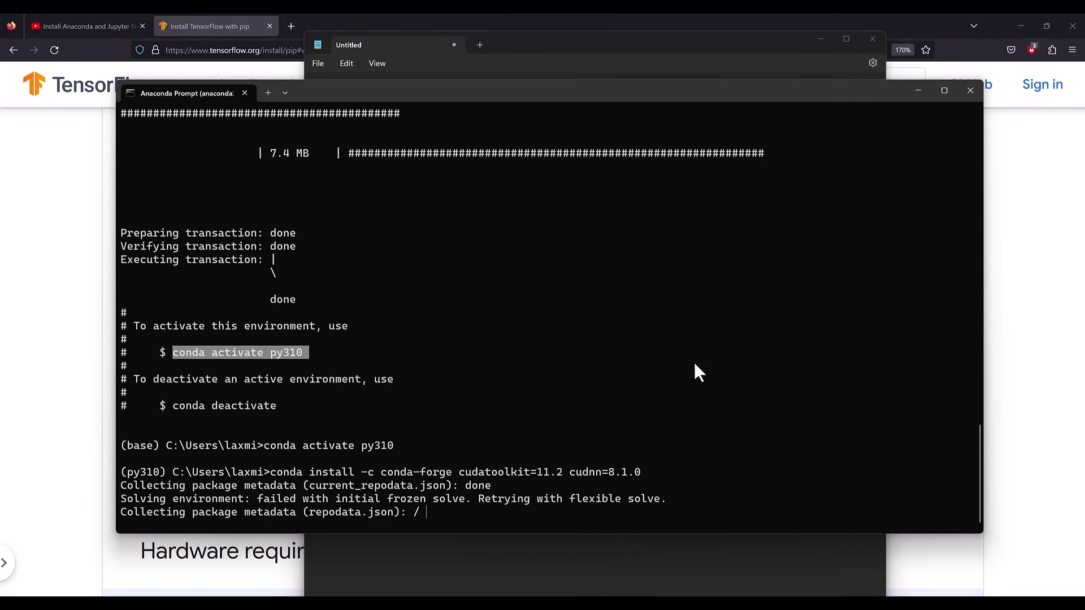
pyautogui.click(716, 593)
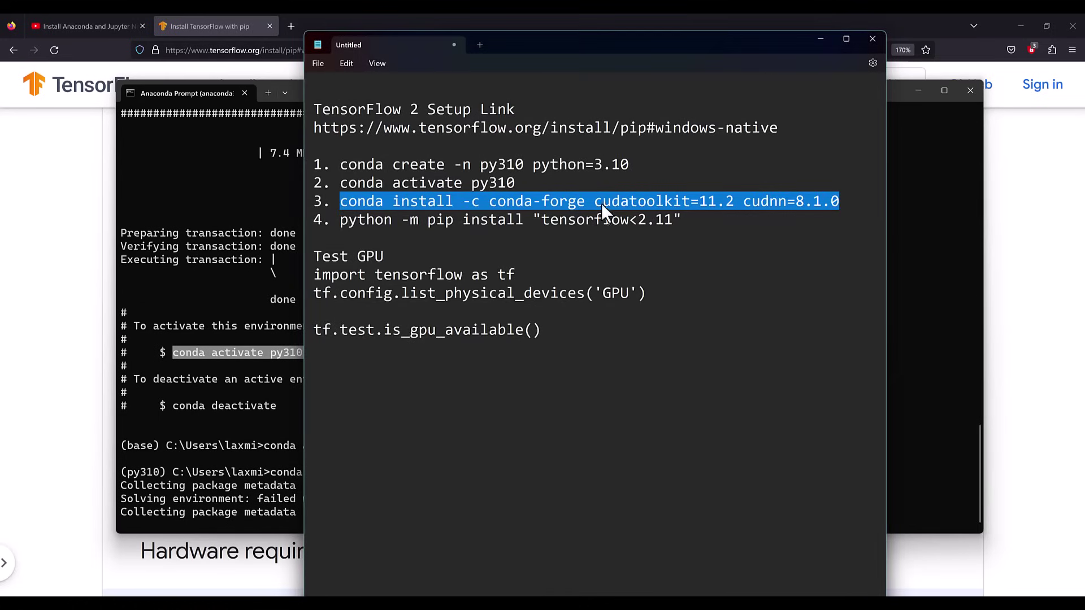
pyautogui.click(688, 220)
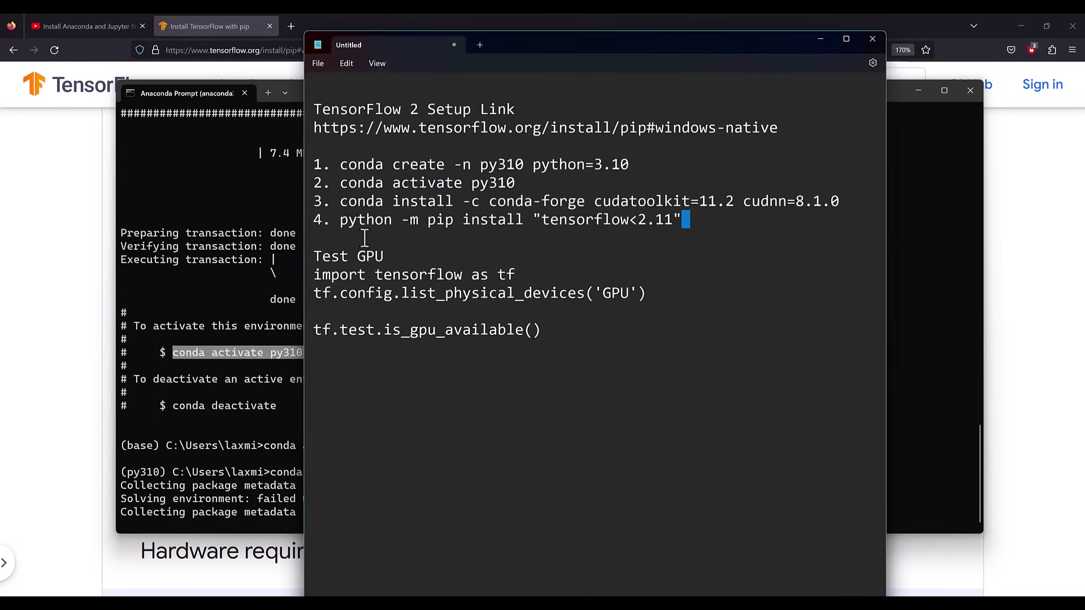
pyautogui.keyDown('shift'); pyautogui.click(339, 223); pyautogui.keyUp('shift')
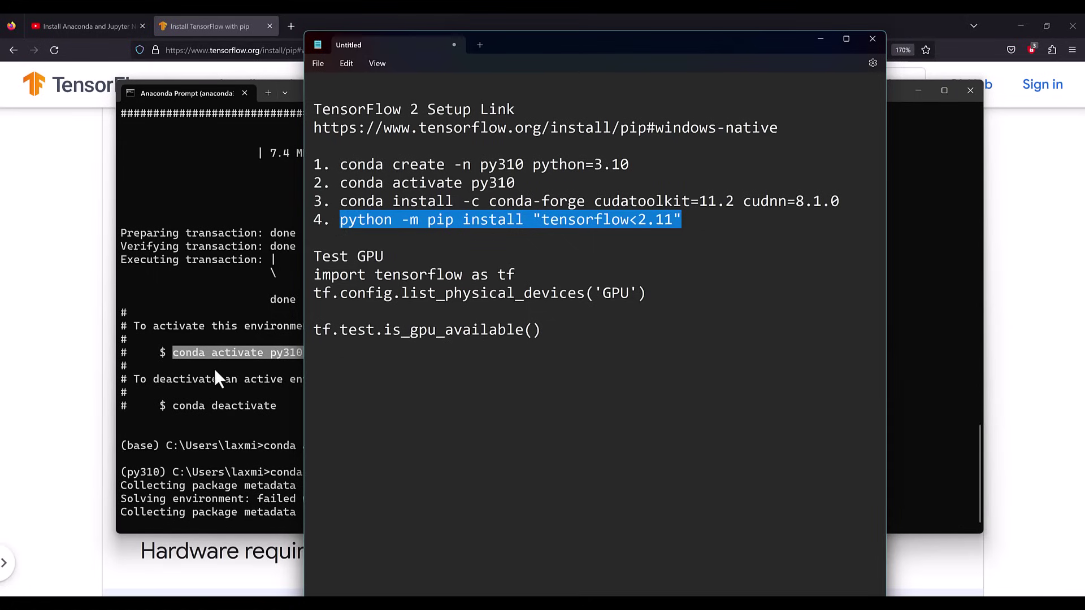
pyautogui.click(276, 486)
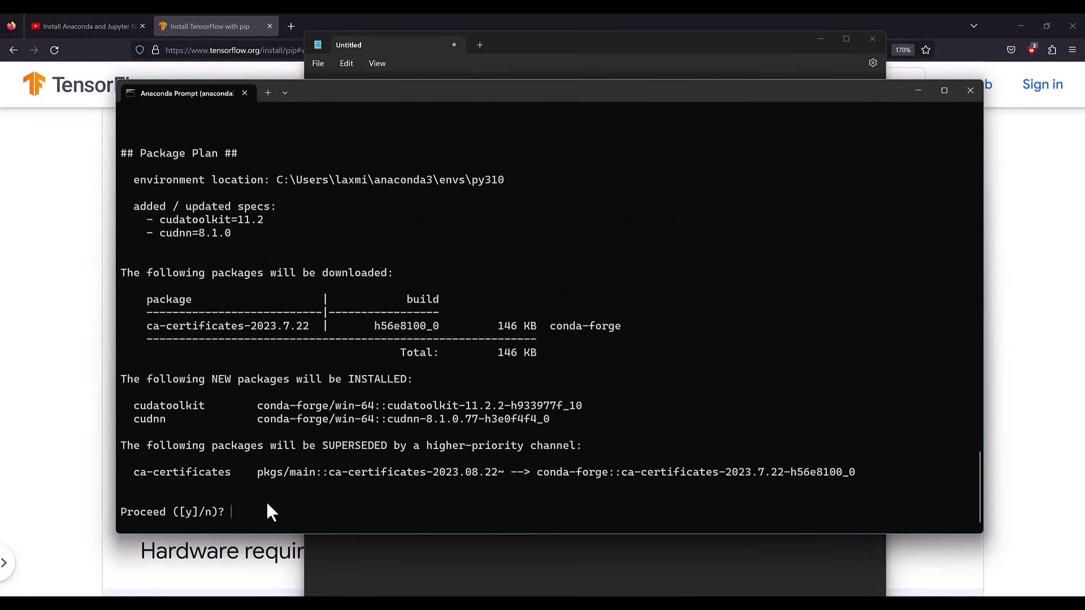
pyautogui.press('Return')
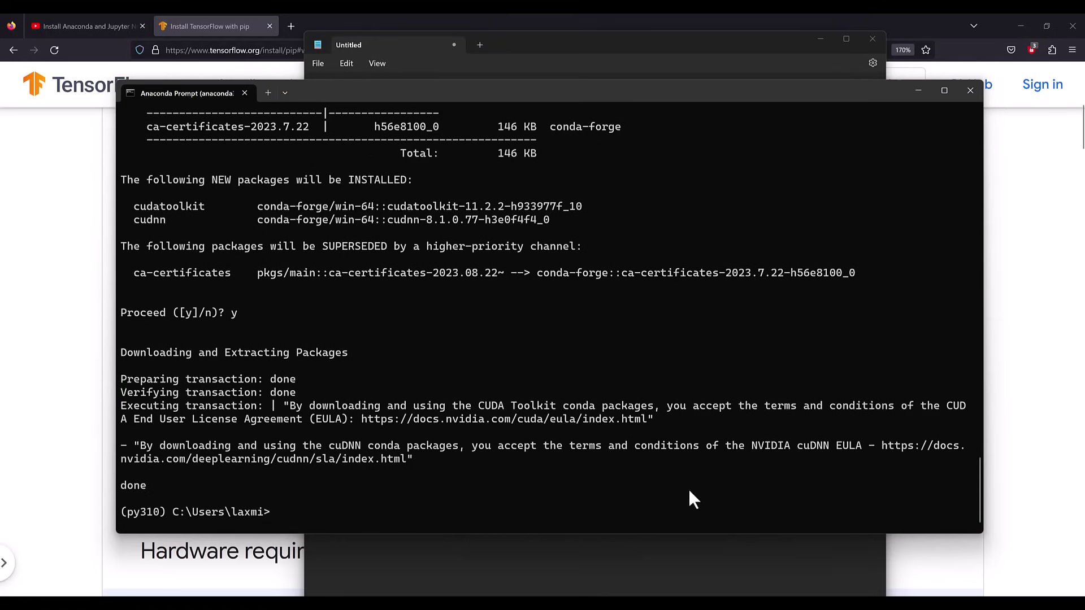
pyautogui.hotkey('alt', 'Tab')
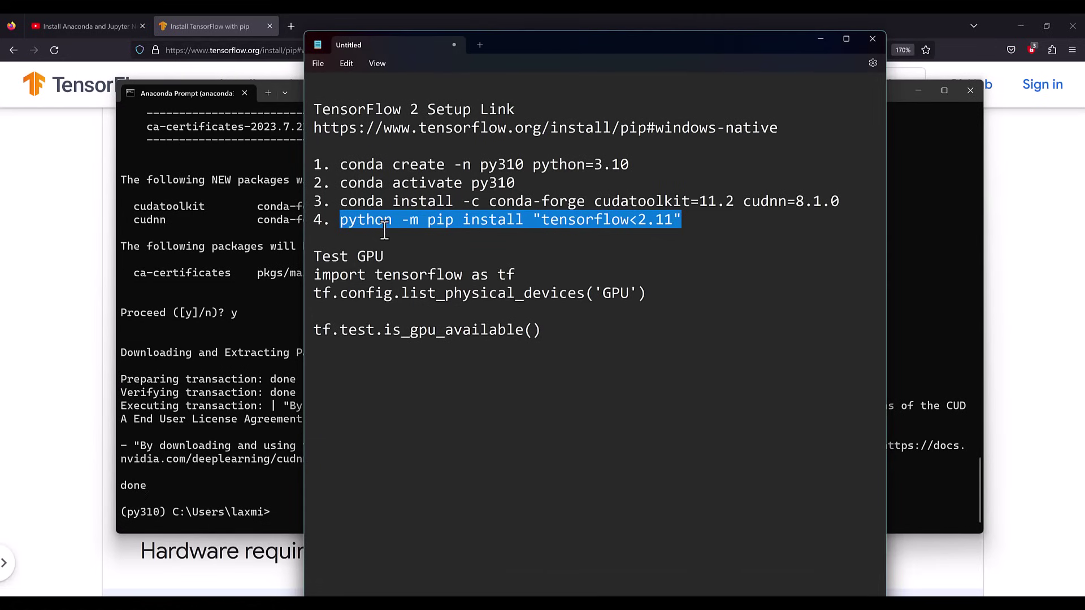
# Paste and run the line-4 command 'pip install tensorflow<2.11' in the py310 terminal
pyautogui.click(523, 221)
pyautogui.moveTo(691, 222); pyautogui.dragTo(338, 222)
pyautogui.click(255, 476)
pyautogui.rightClick(356, 496)
pyautogui.press('Return')
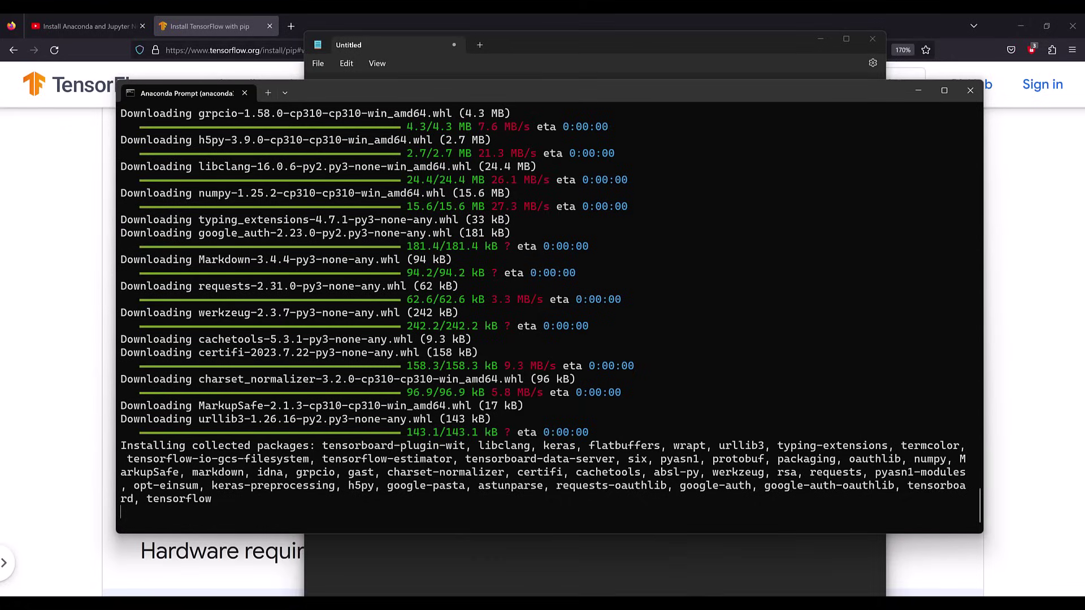
pyautogui.hotkey('alt', 'Tab')
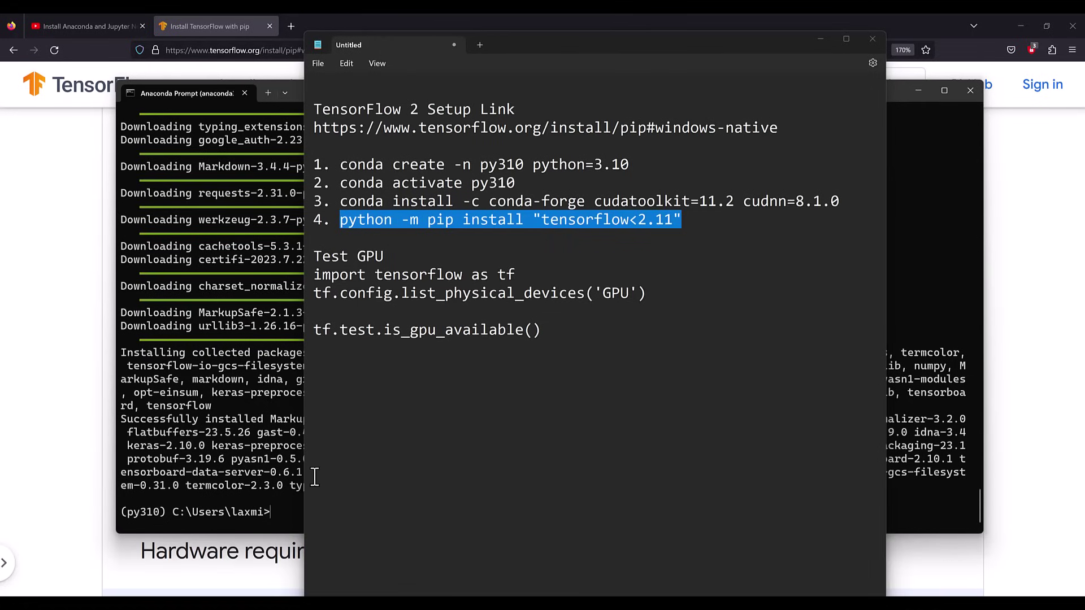
# Start Python, paste the TensorFlow import, and run tf.config.list_physical_devices('GPU')
pyautogui.click(405, 240)
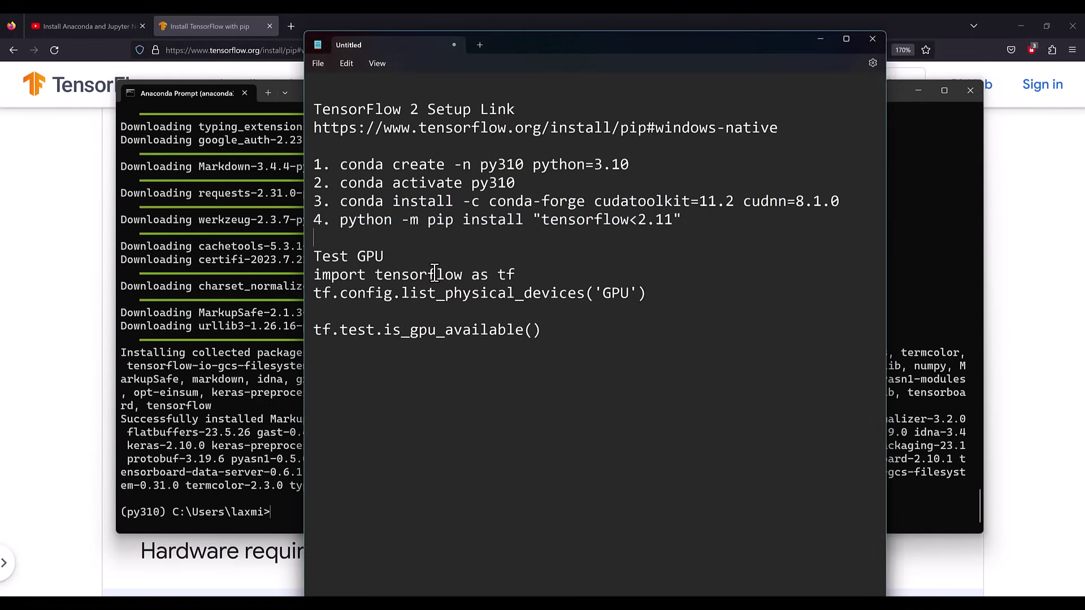
pyautogui.moveTo(682, 294); pyautogui.dragTo(295, 282)
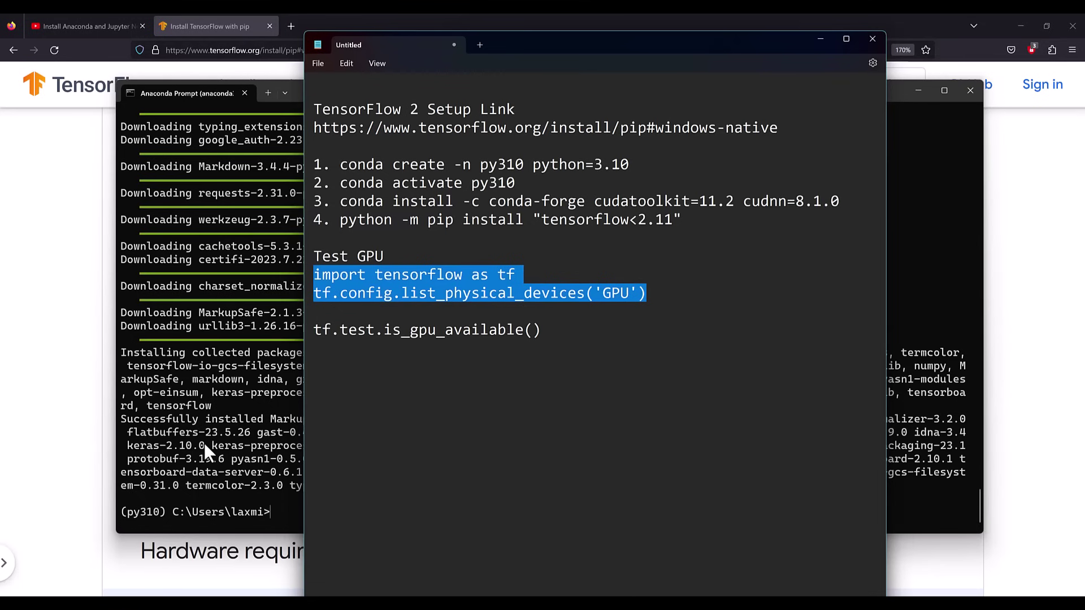
pyautogui.click(280, 503)
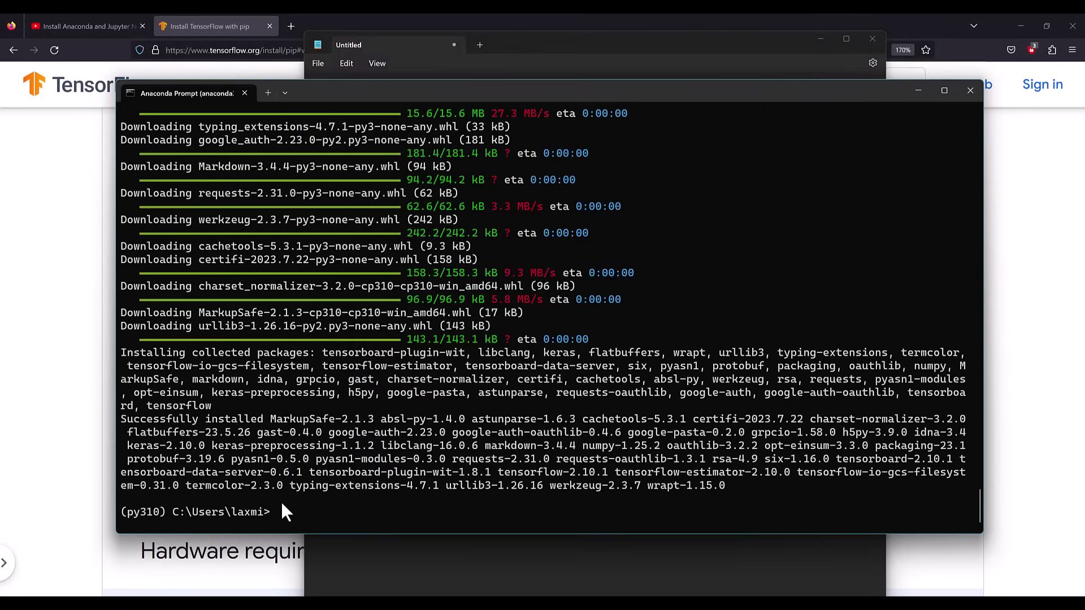
pyautogui.write('python')
pyautogui.press('Return')
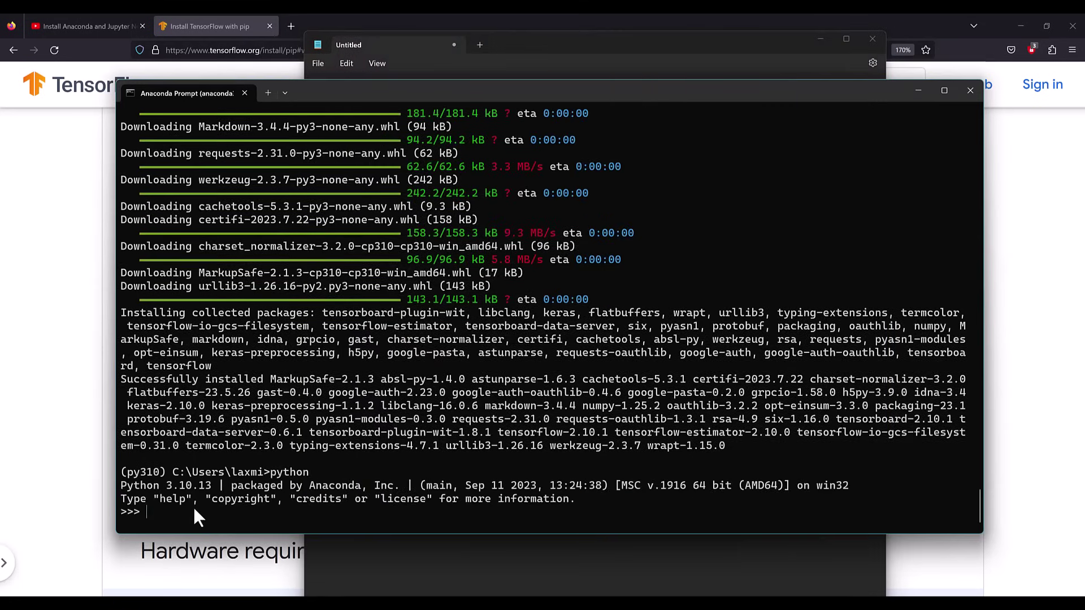
pyautogui.hotkey('ctrl', 'v')
pyautogui.click(466, 370)
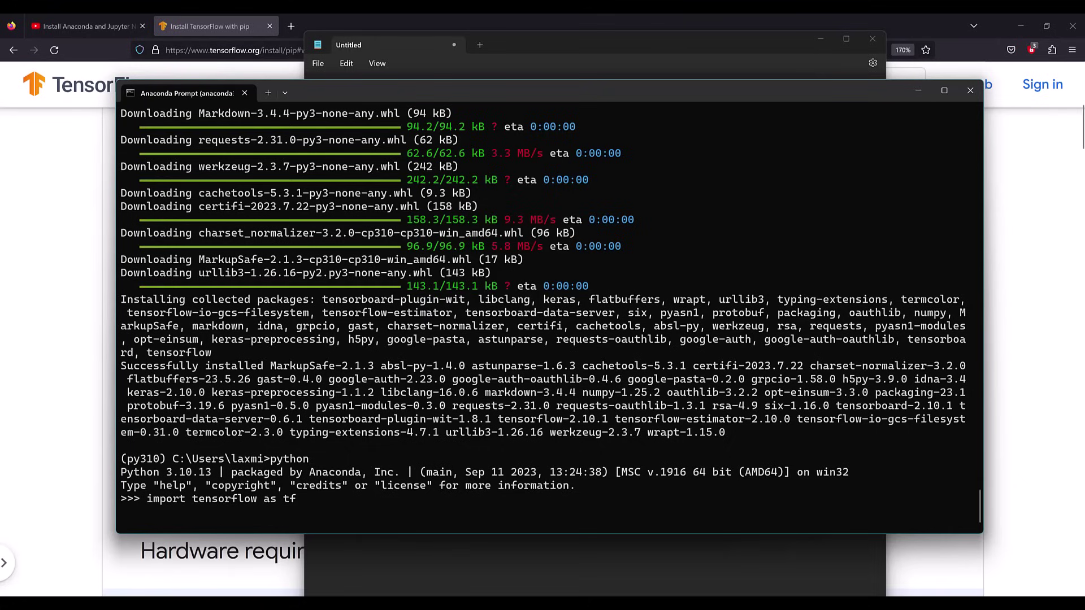
pyautogui.write("tf.config.list_physical_devices('GPU')")
pyautogui.press('Return')
pyautogui.press('Return')
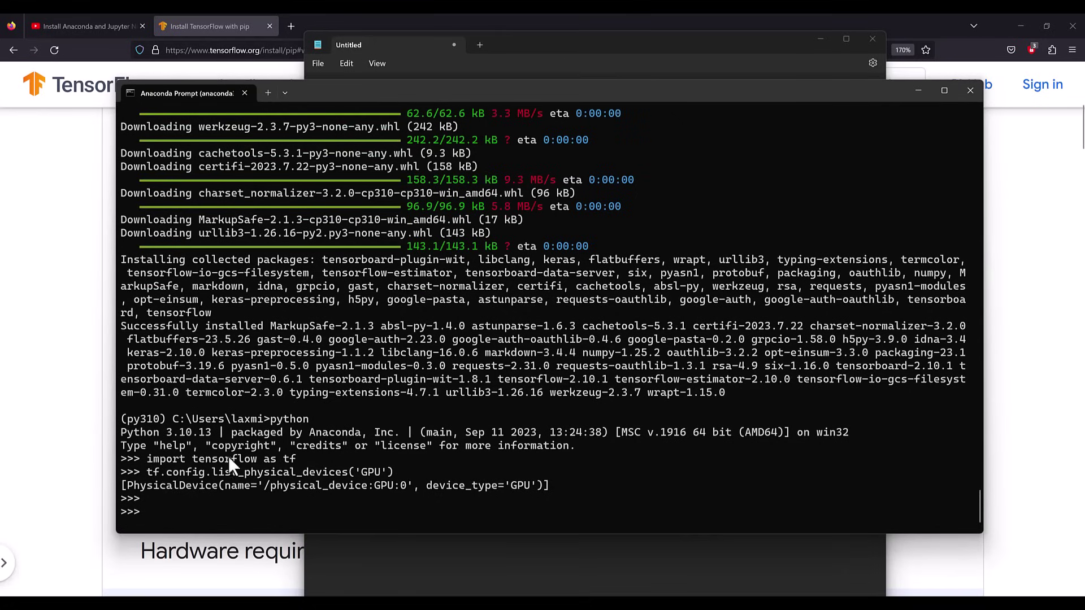
# Select the GPU availability check line in the Notepad notes
pyautogui.click(151, 474)
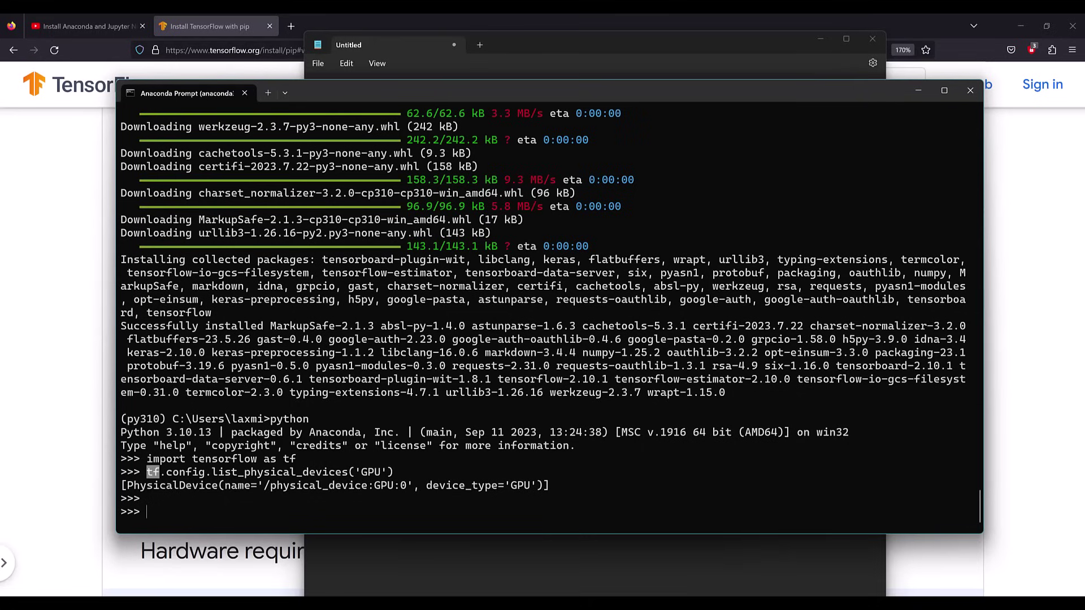
pyautogui.click(628, 591)
pyautogui.click(368, 329)
pyautogui.moveTo(554, 339); pyautogui.dragTo(316, 331)
pyautogui.hotkey('ctrl', 'c')
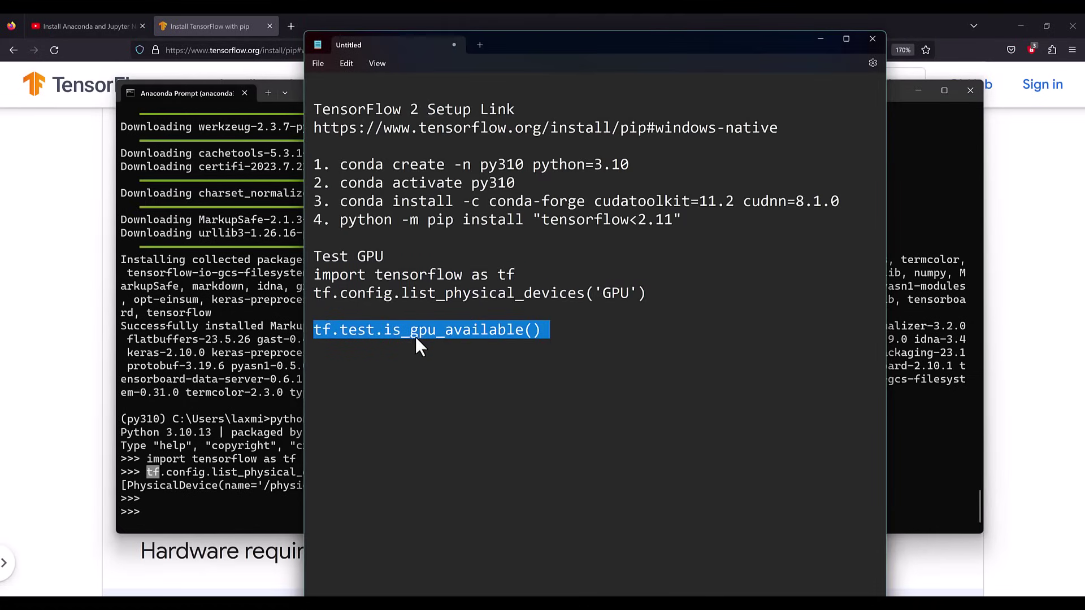
# Run tf.test.is_gpu_available() at the Python prompt, confirming True and the RTX 2060 GPU name
pyautogui.click(247, 480)
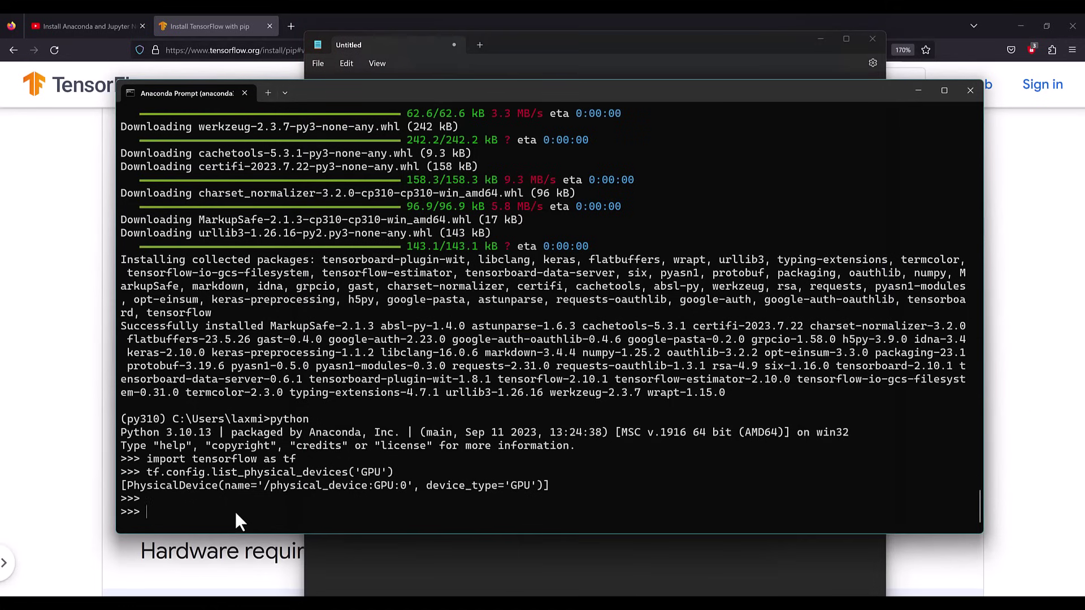
pyautogui.hotkey('ctrl', 'v')
pyautogui.press('Return')
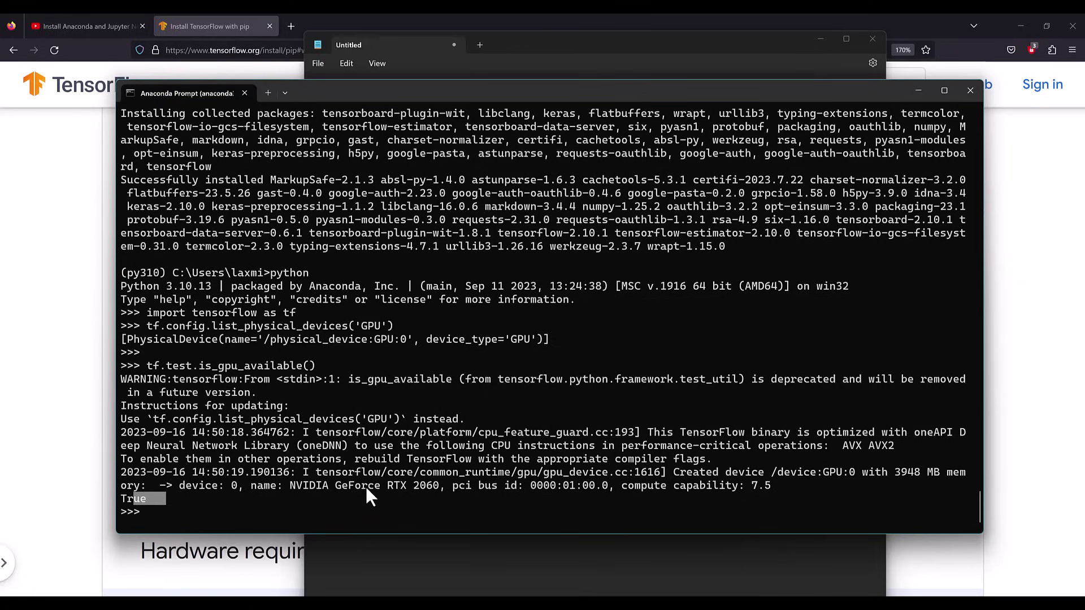
pyautogui.moveTo(384, 486); pyautogui.dragTo(432, 485)
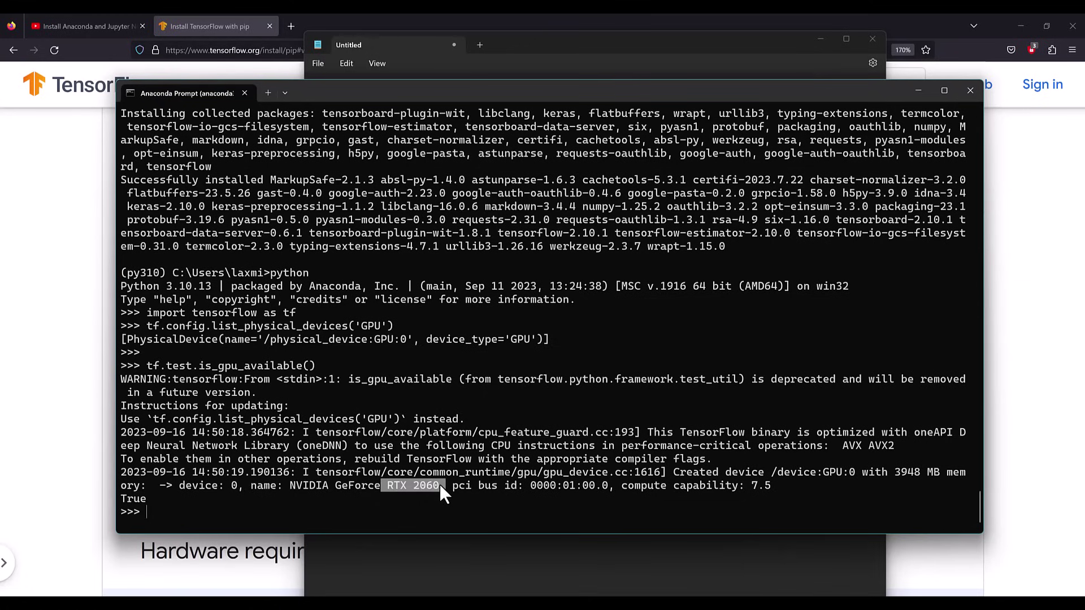